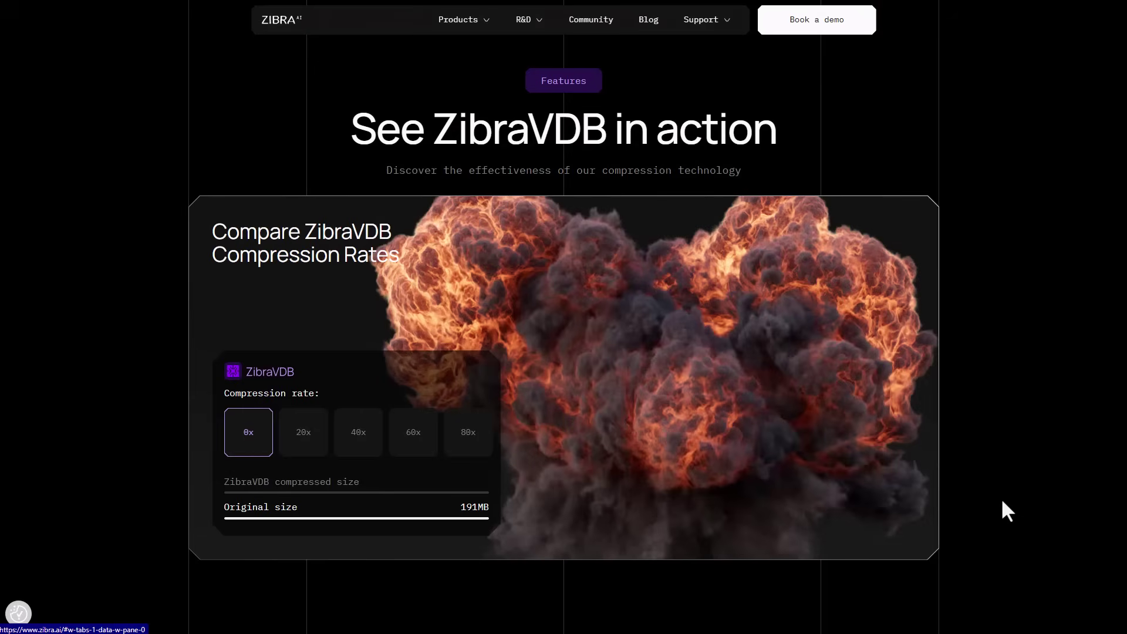
- Compare the ZibraVDB compressed sizes of the explosion sample at the 20x and 40x compression rates
scroll(981, 520, up, 8)
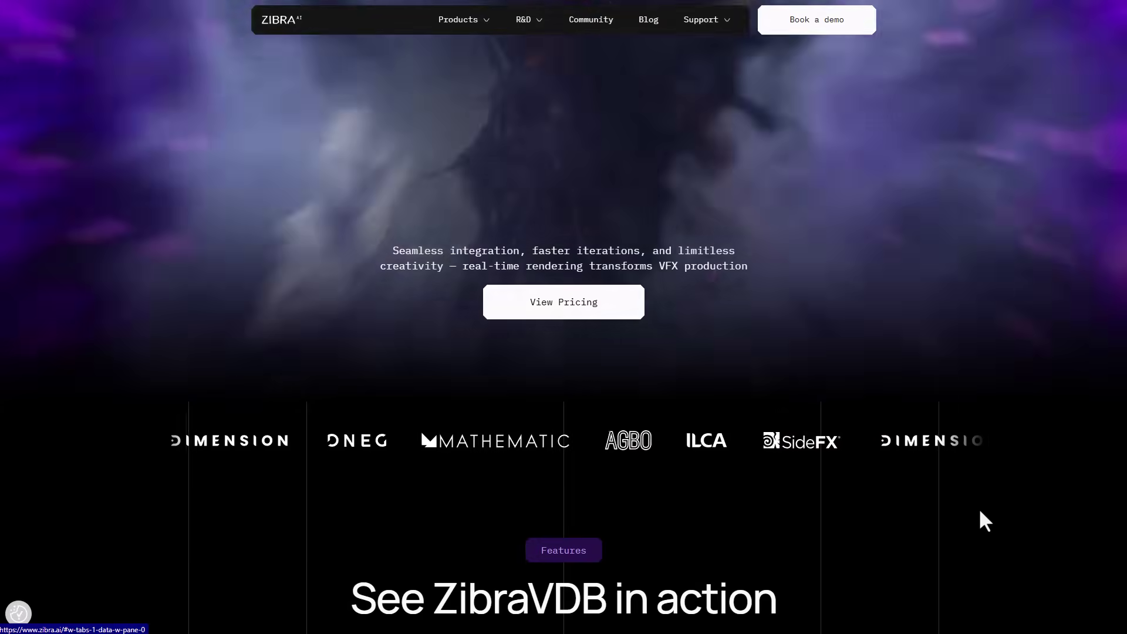
scroll(973, 503, down, 5)
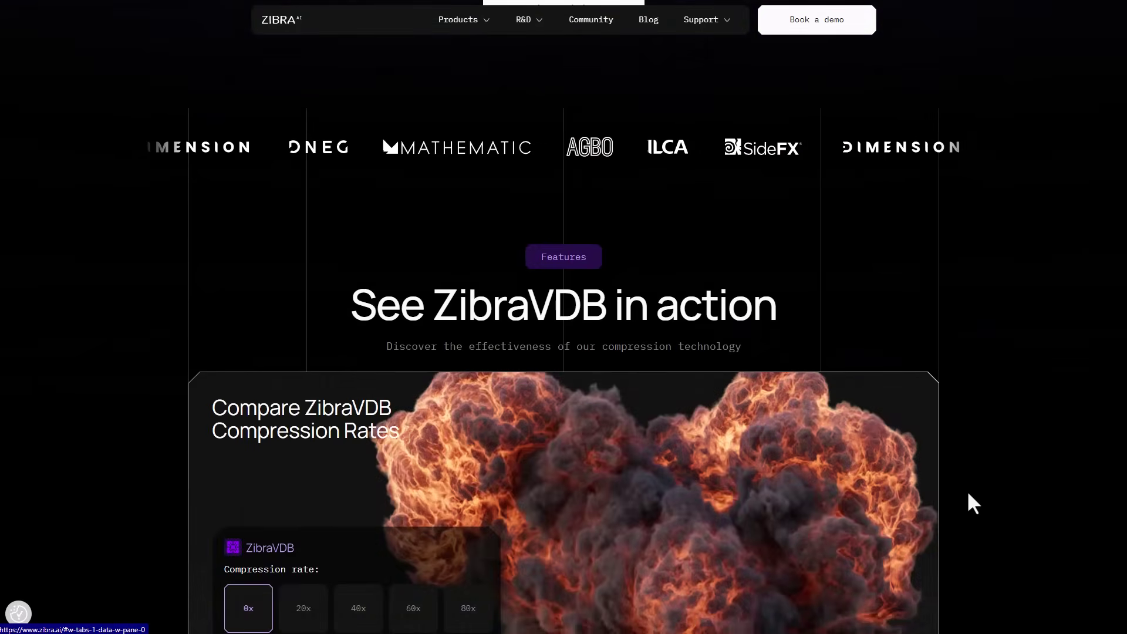
scroll(973, 503, down, 4)
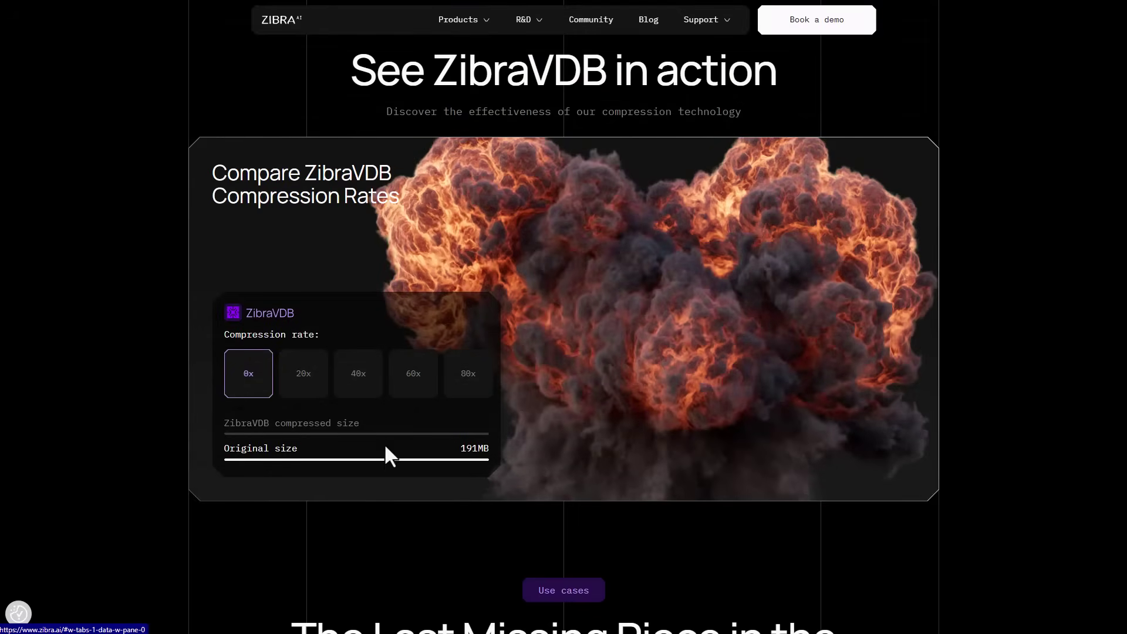
click(308, 396)
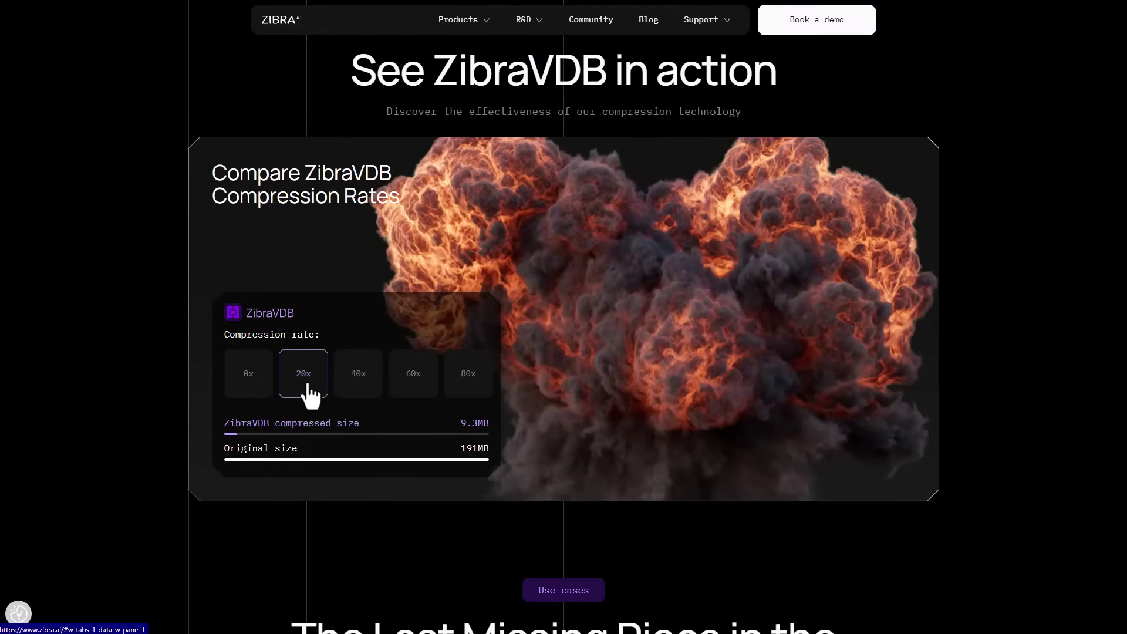
click(351, 394)
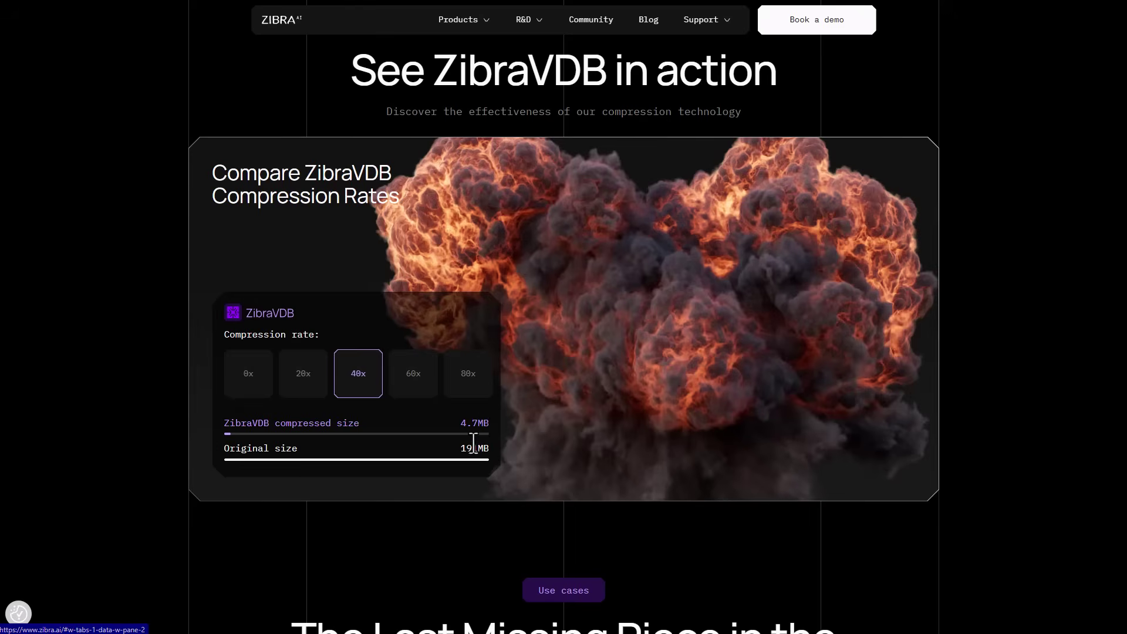
- Open the free license key page for the Personal plan in the ZibraVDB pricing section
scroll(478, 448, down, 15)
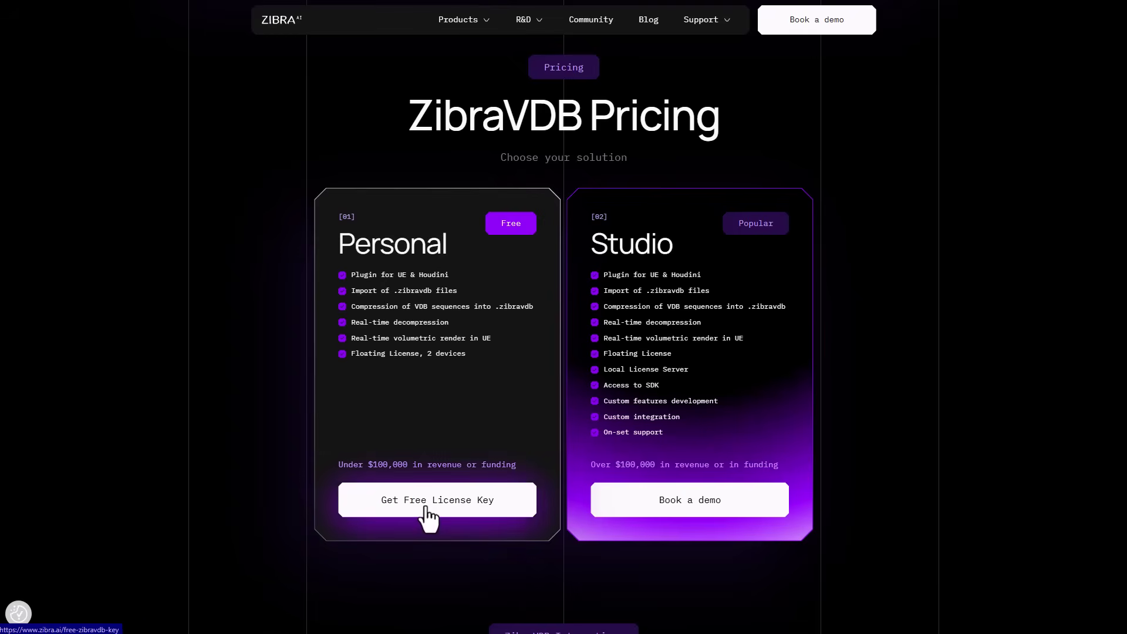
click(427, 515)
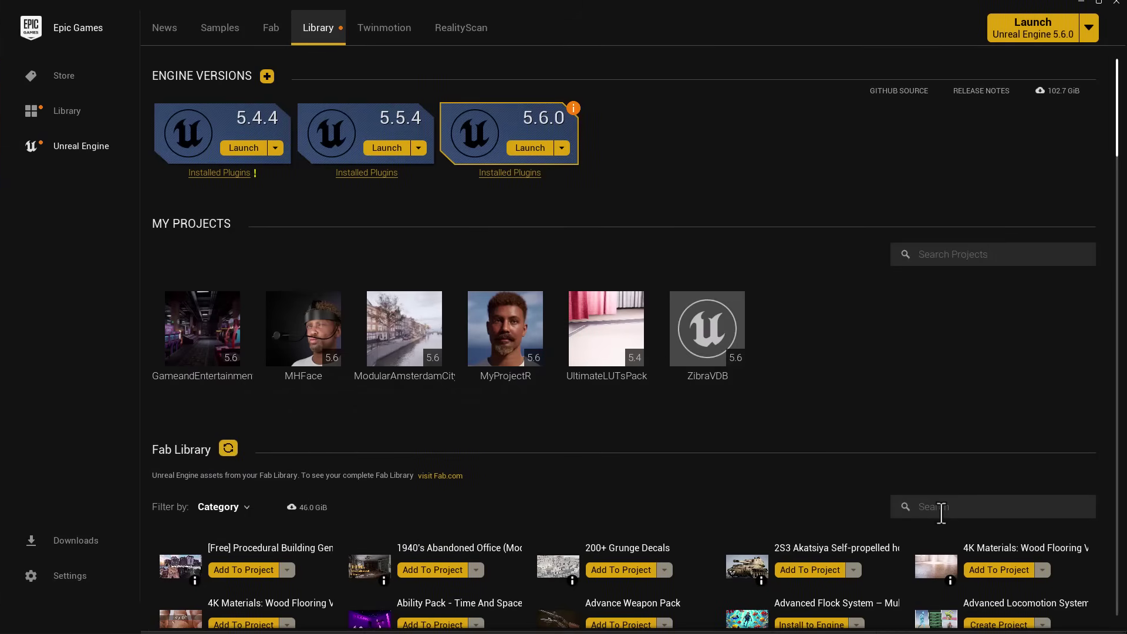
- Switch to the Epic Games Launcher, search the Fab Library for Zibra and install its VDB compression plugin to engine 5.6
text(Zibra)
click(241, 570)
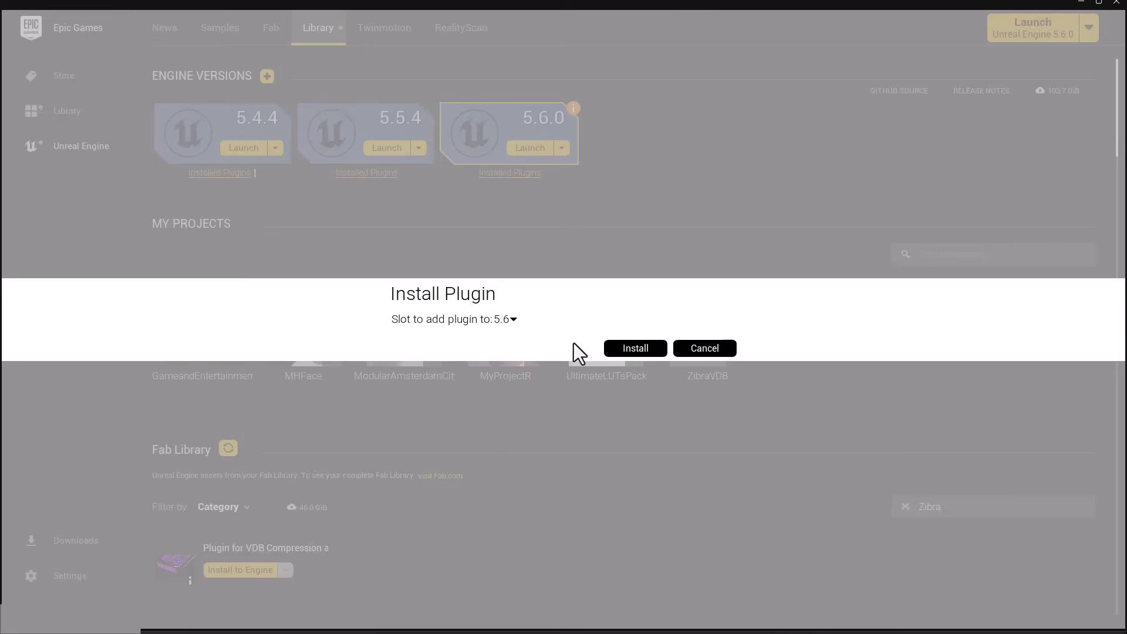
click(630, 349)
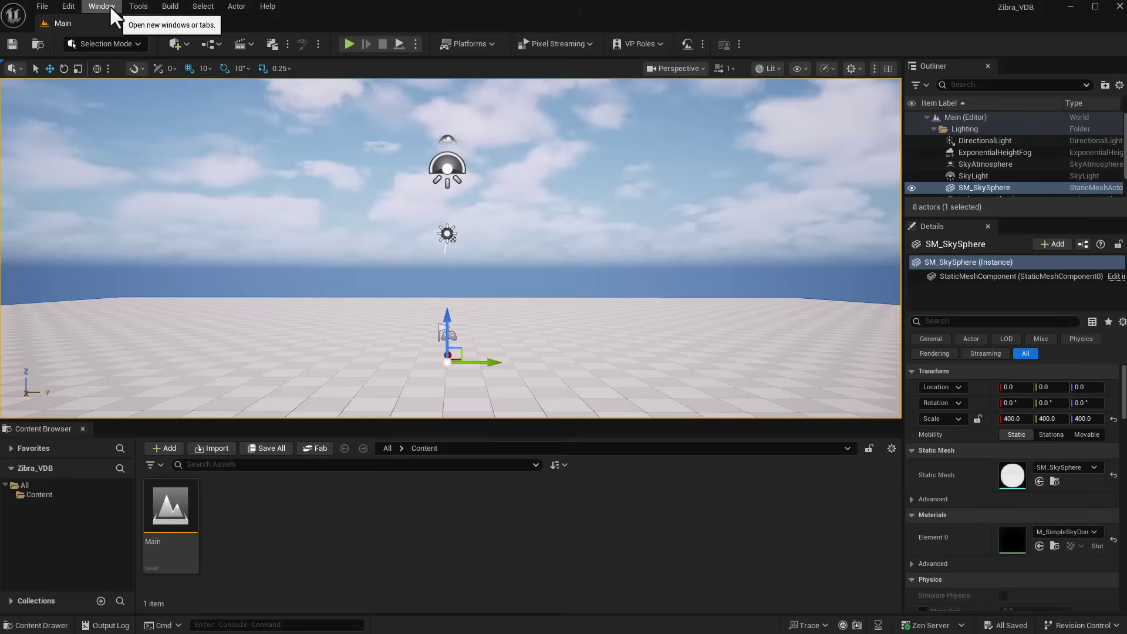
- Switch to Unreal Engine, enable the ZibraVDB plugin and restart the editor
click(68, 6)
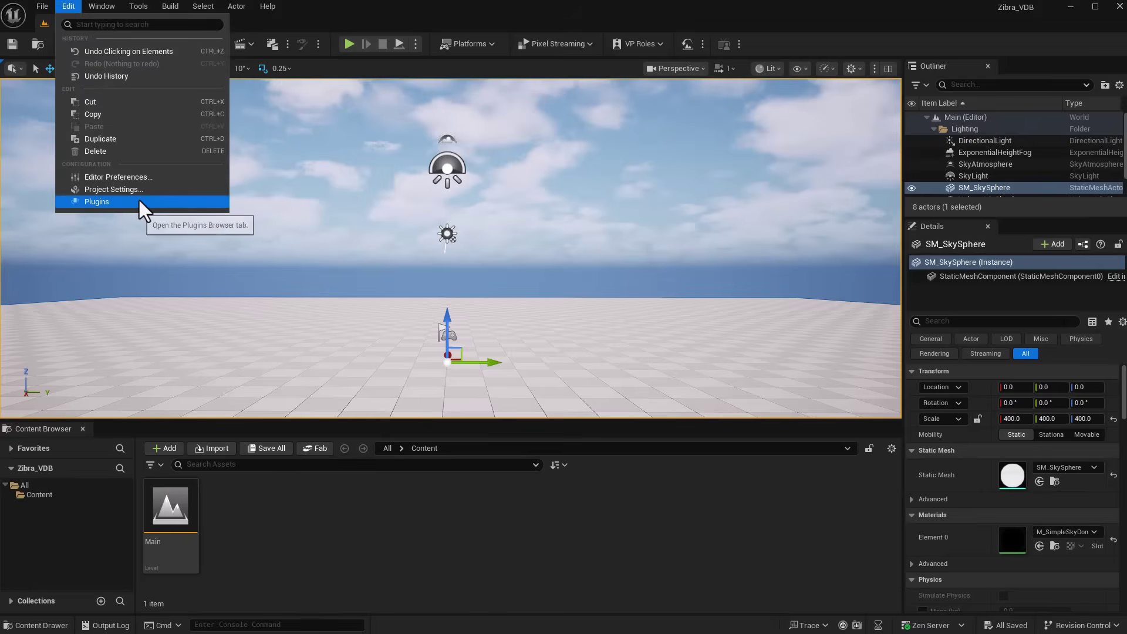
click(97, 201)
text(zib)
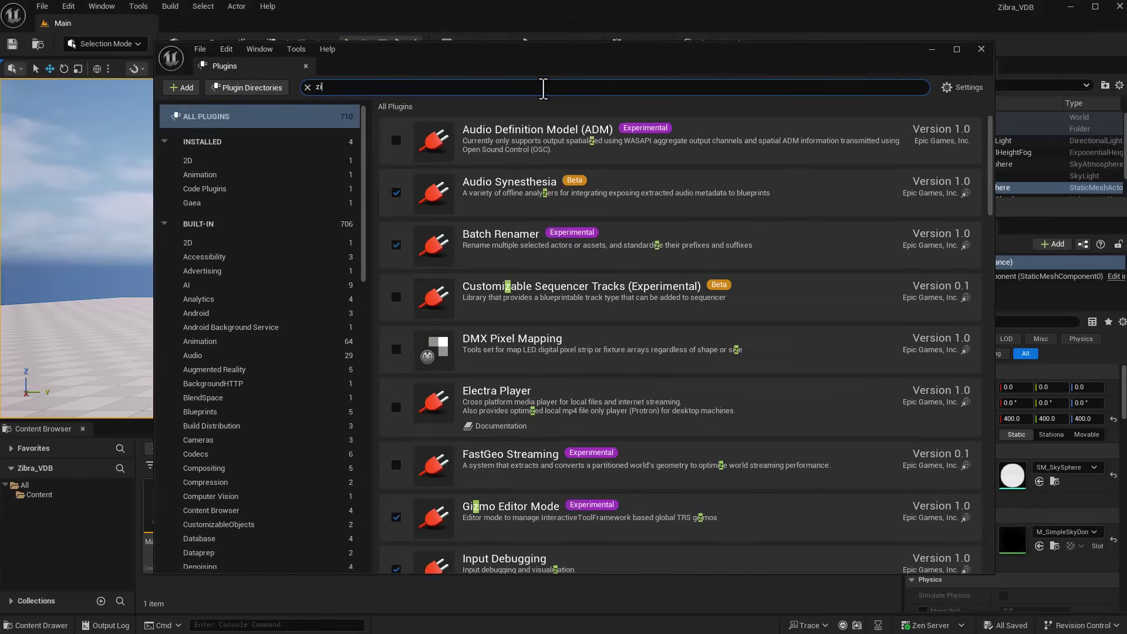
click(395, 142)
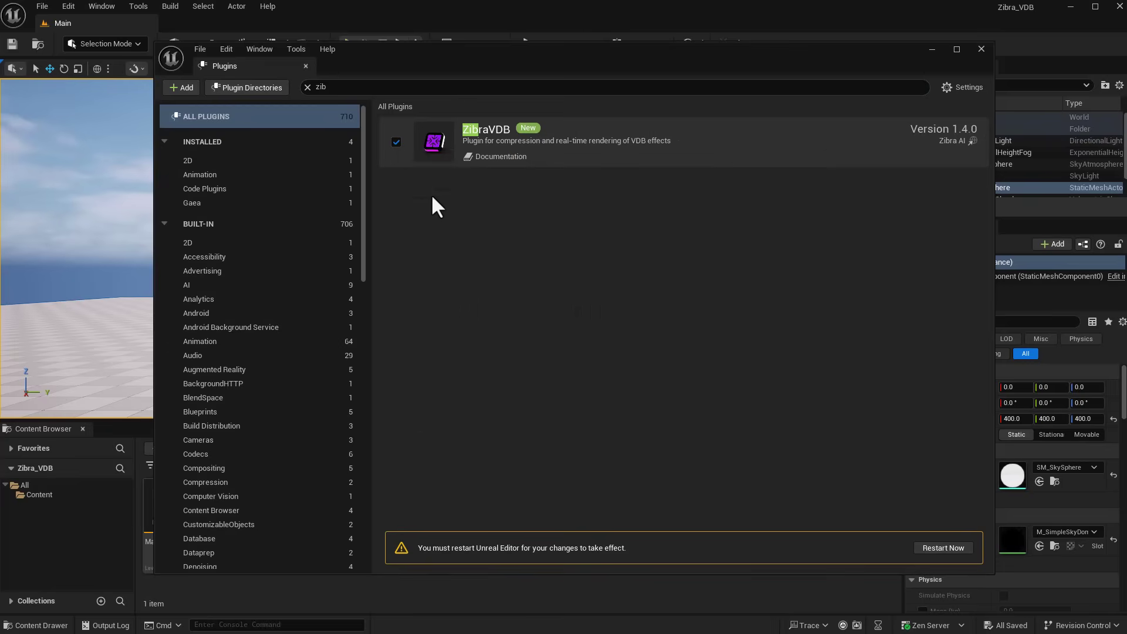
click(963, 551)
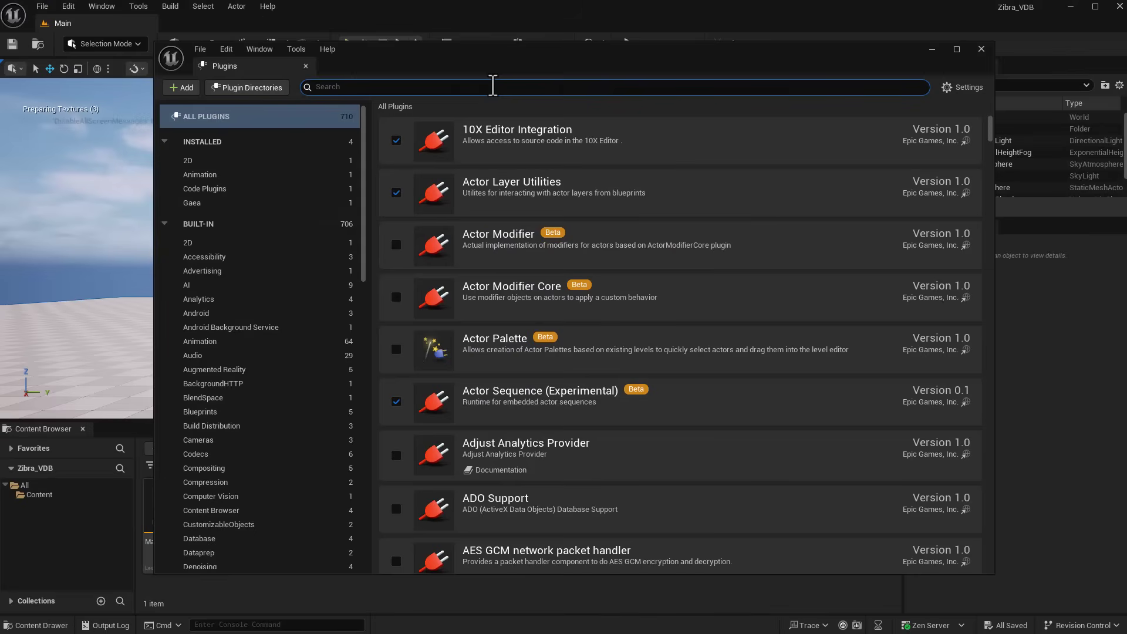
- Search the plugin list for "Zibr" to check whether the ZibraVDB plugin is enabled
text(Zib)
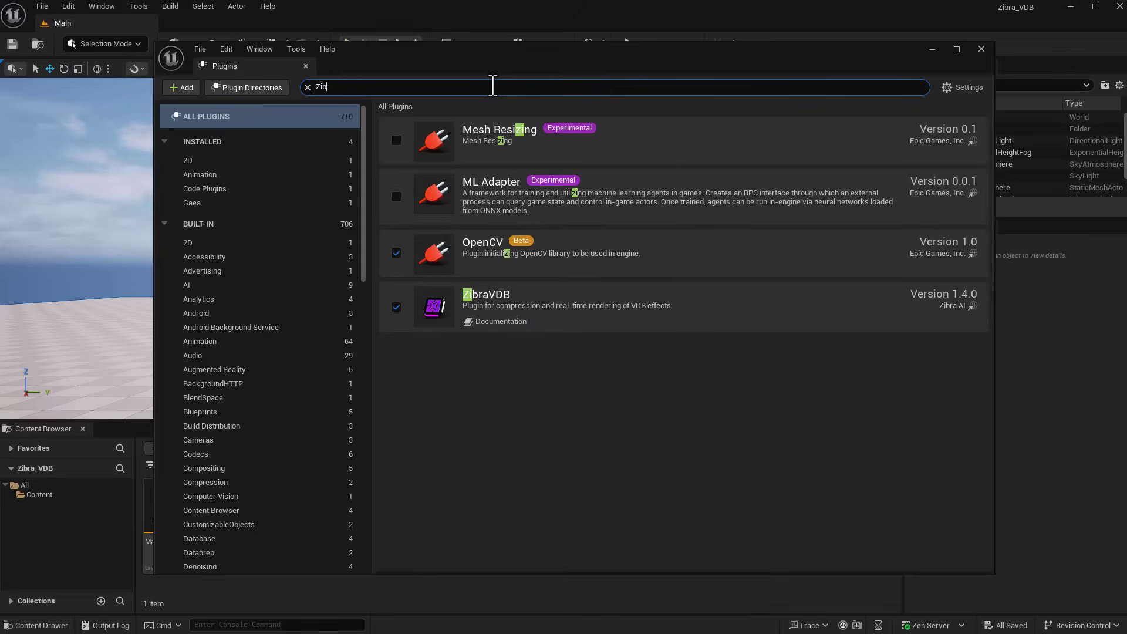
text(r)
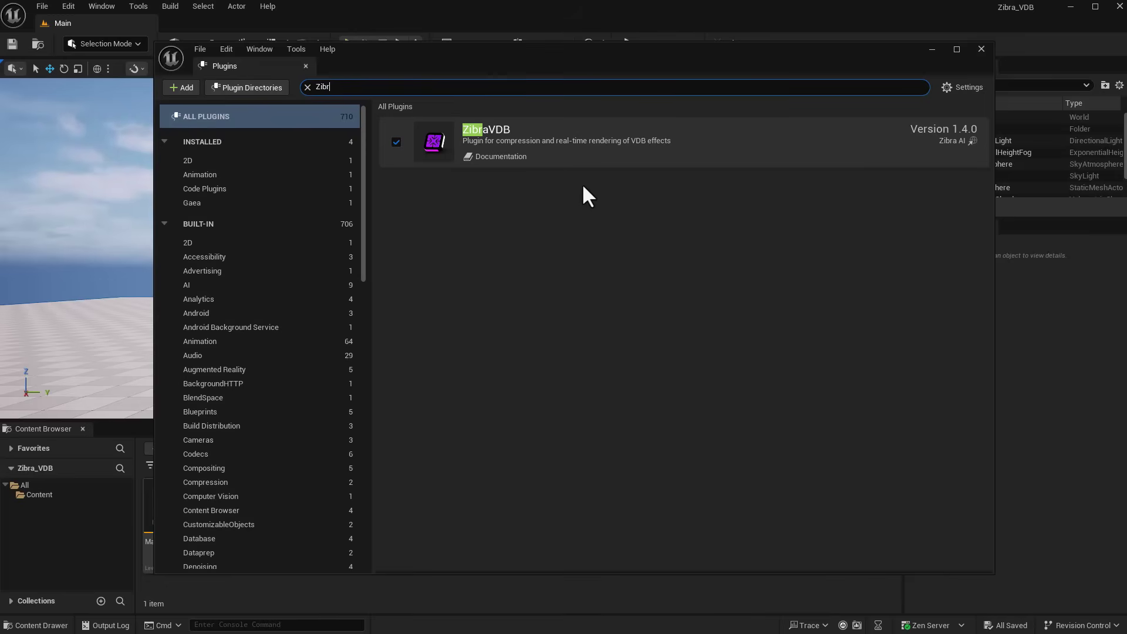
- Find the ZibraVDB License section in the project settings and paste the license key
click(71, 6)
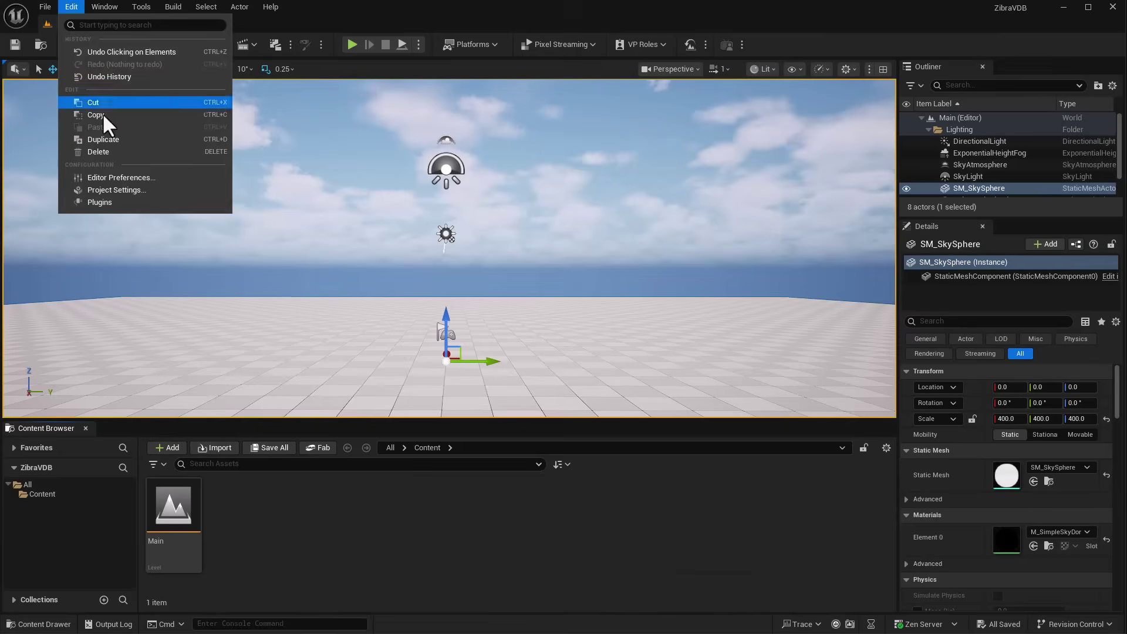
click(120, 189)
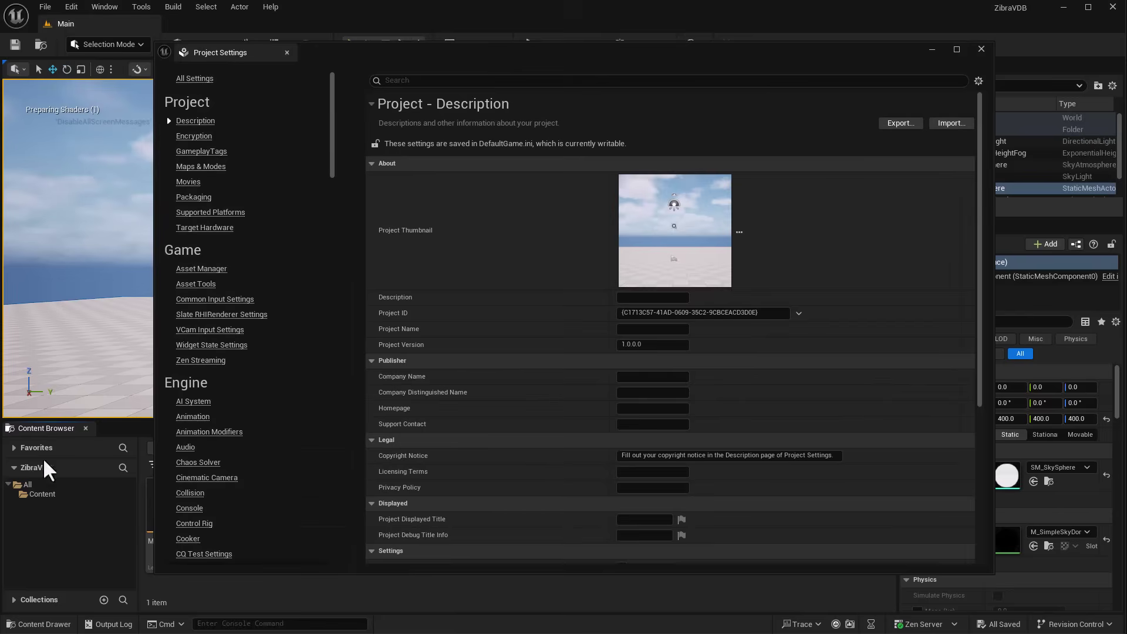
text(Zibra)
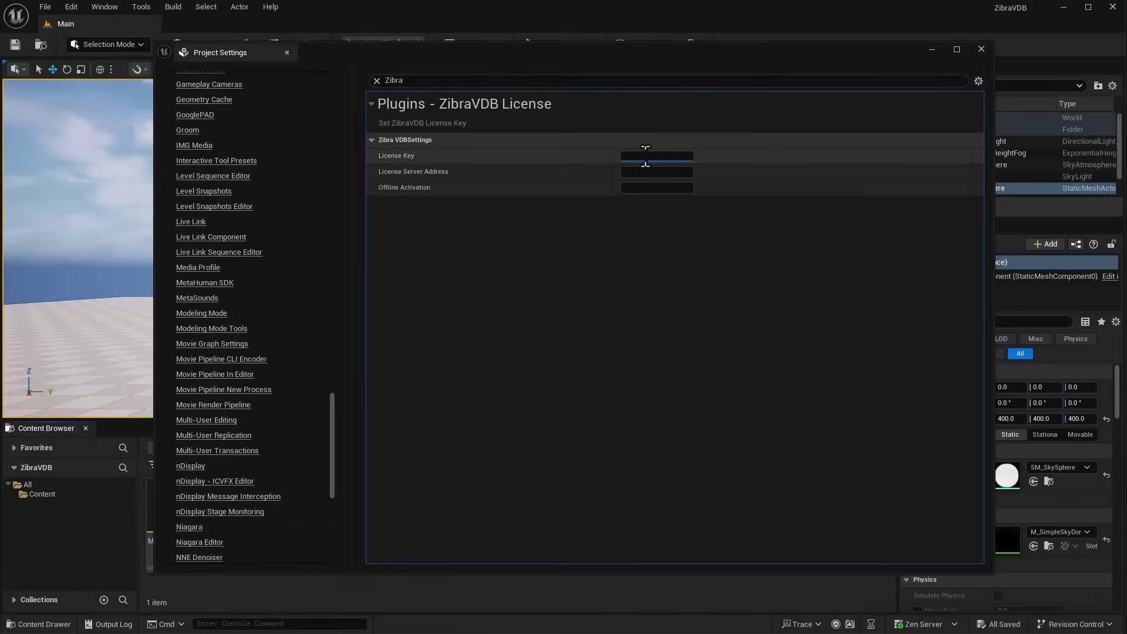
key(ctrl+v)
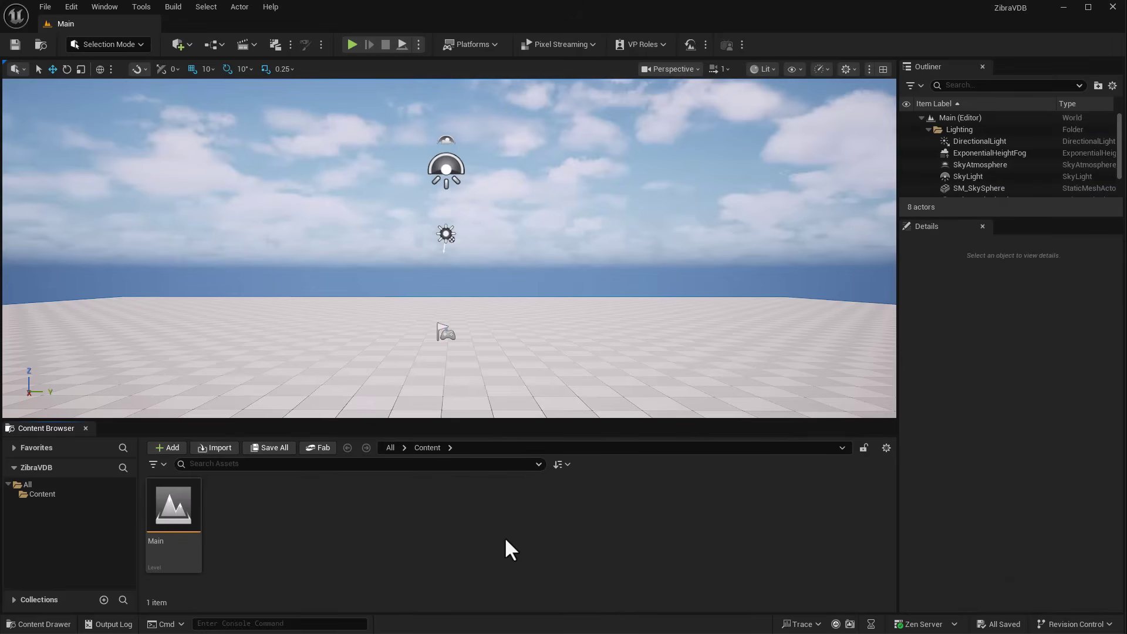
- Open ZibraVDB's Import VDB Sequence window and move it over the viewport
click(139, 8)
mouse_move(170, 425)
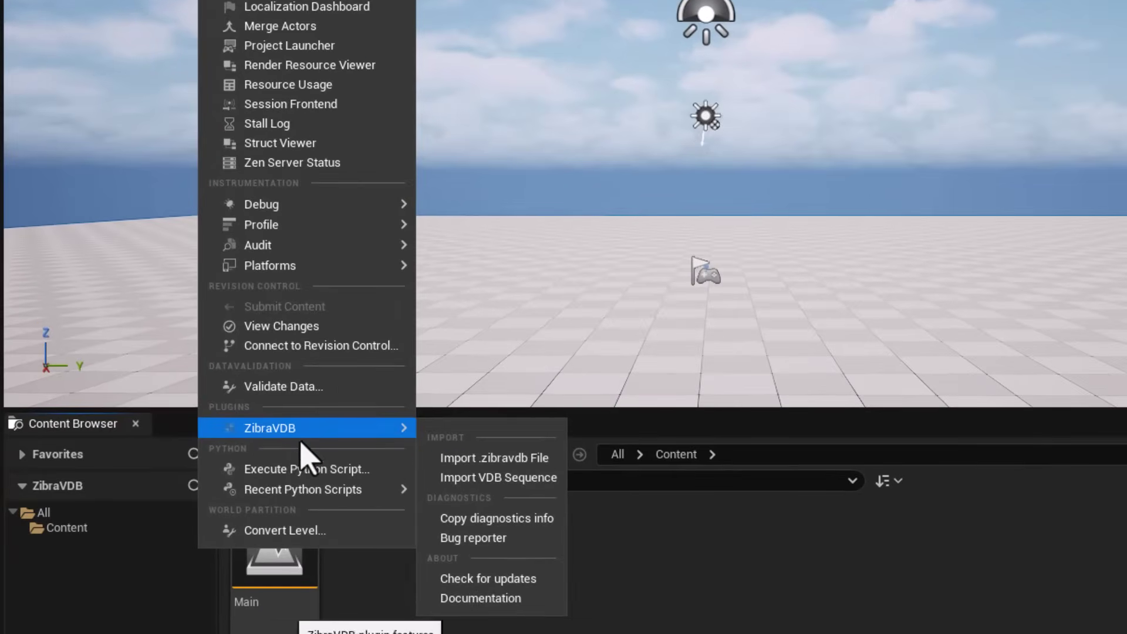
click(477, 483)
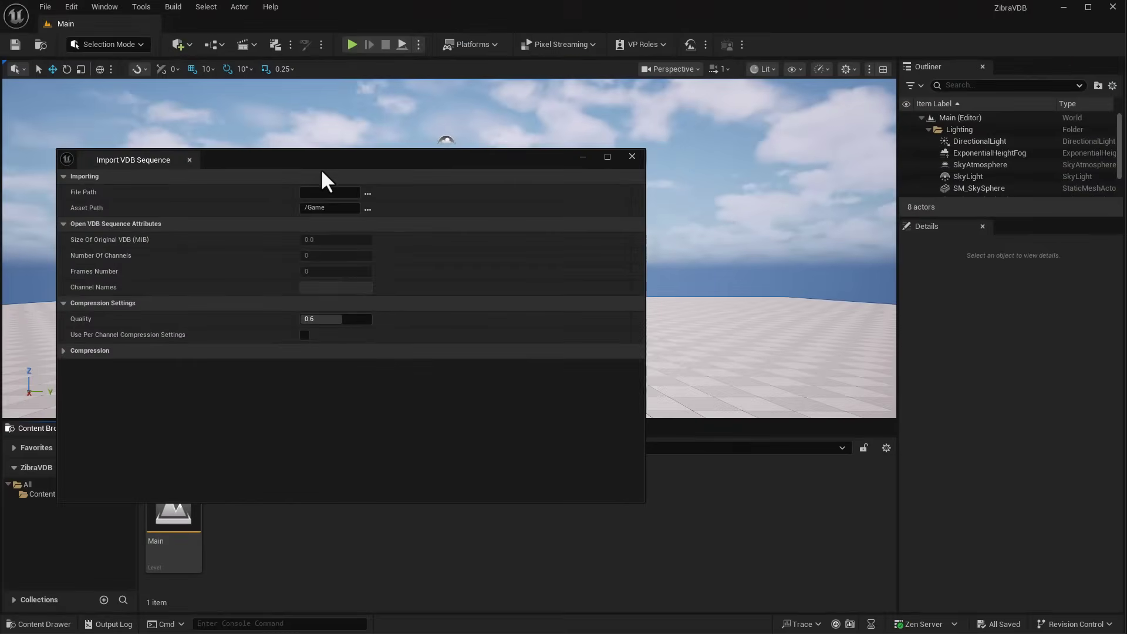
drag(322, 169, 460, 120)
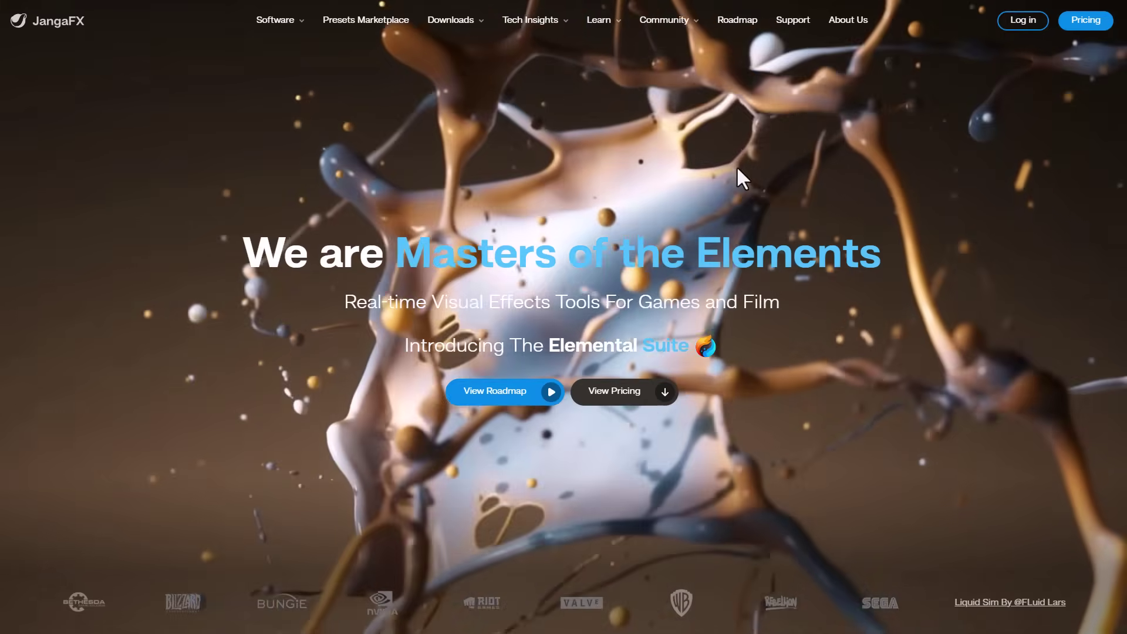
- Switch to the JangaFX website and browse its Free VDB Assets page, examining the Aerial Explosion volume
mouse_move(464, 24)
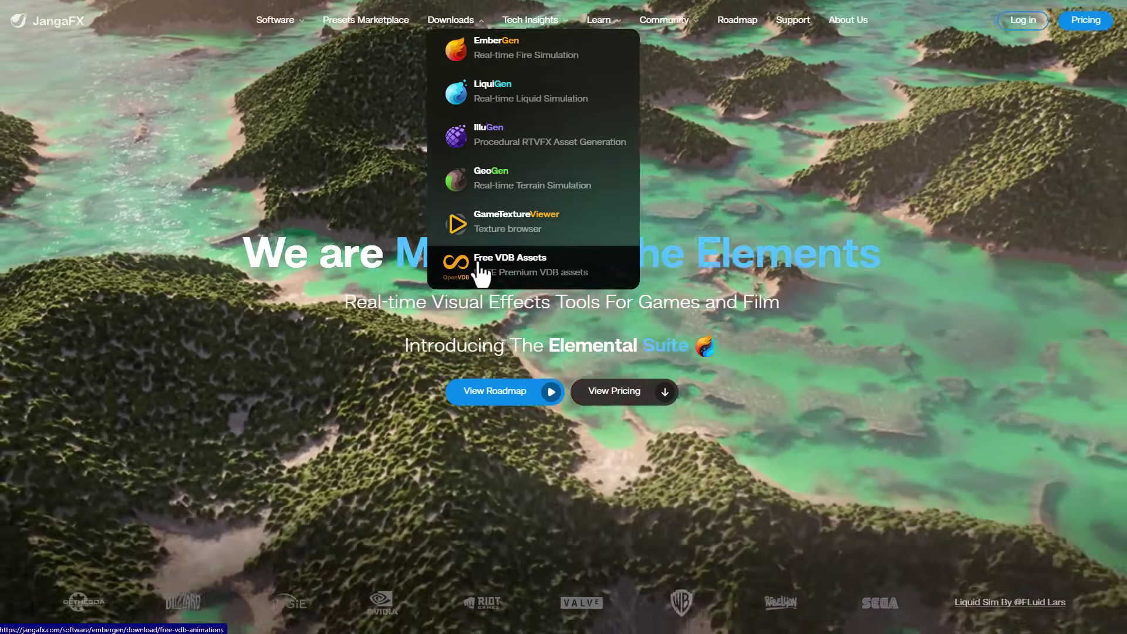
click(480, 267)
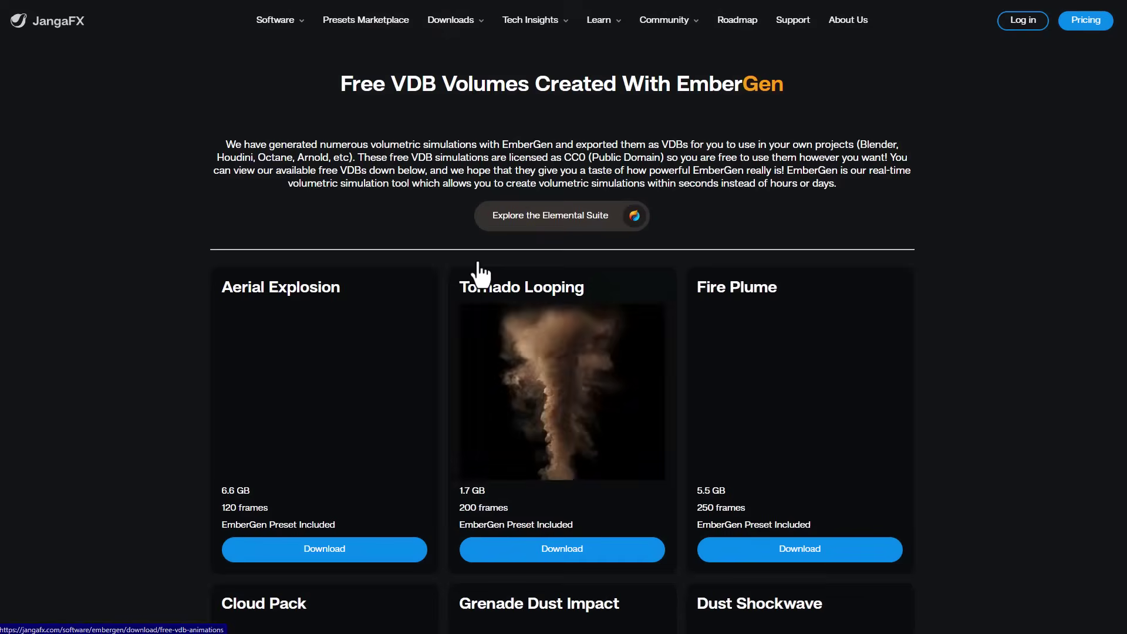
scroll(398, 361, down, 8)
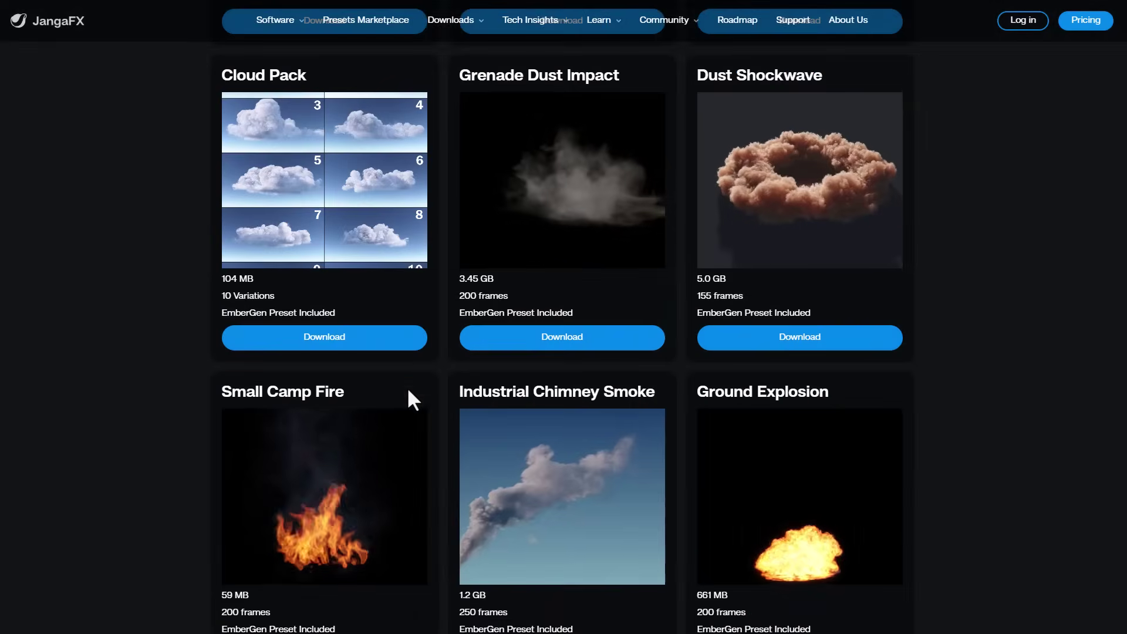
scroll(406, 386, up, 8)
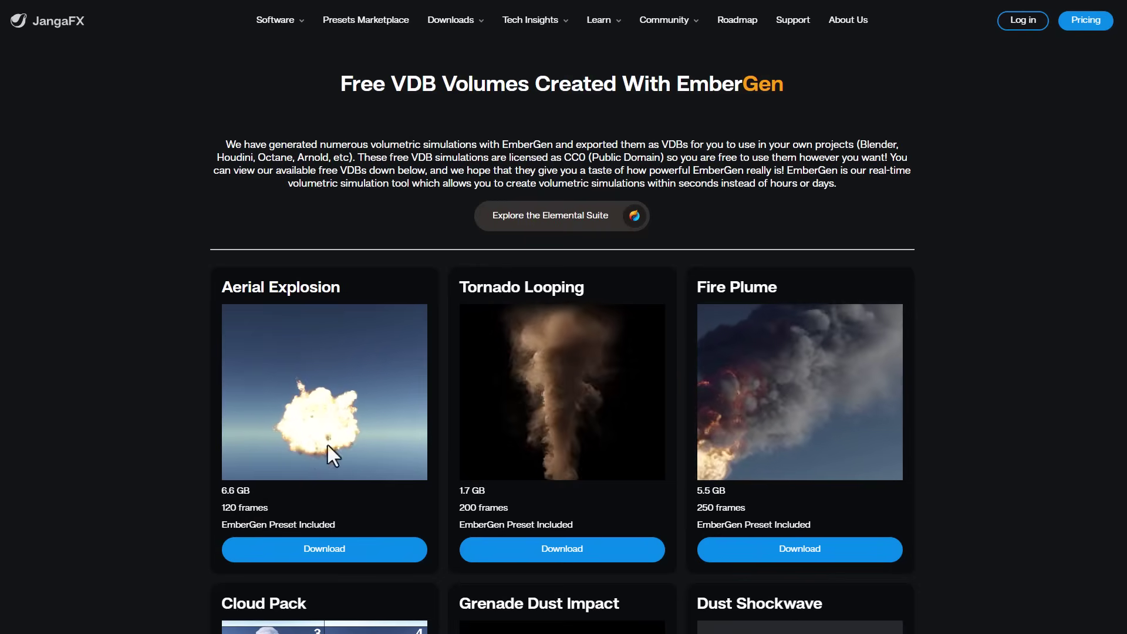
mouse_move(250, 382)
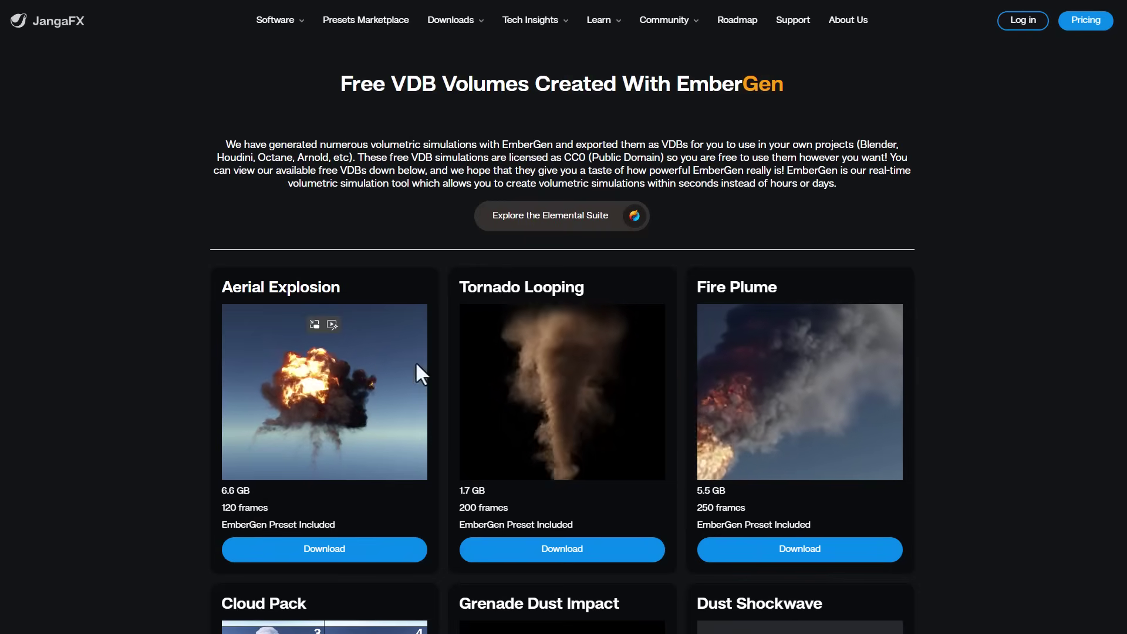
mouse_move(293, 429)
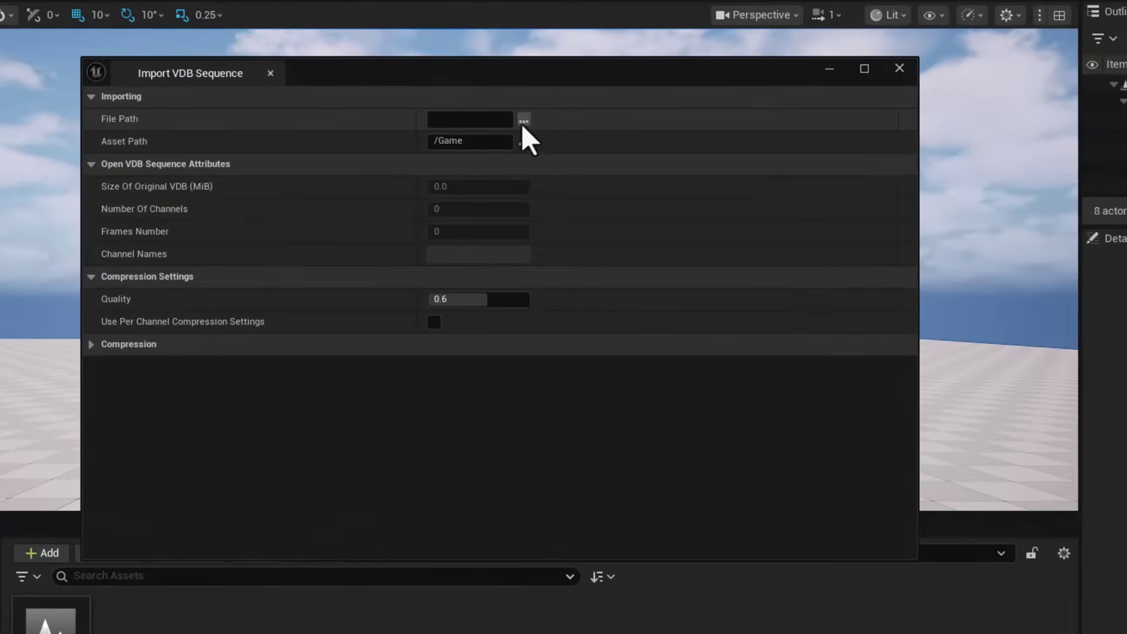
- Load the VDB sequence starting with AerialExplosion_0000.vdb in Unreal's import window and compress it into /Game
click(523, 120)
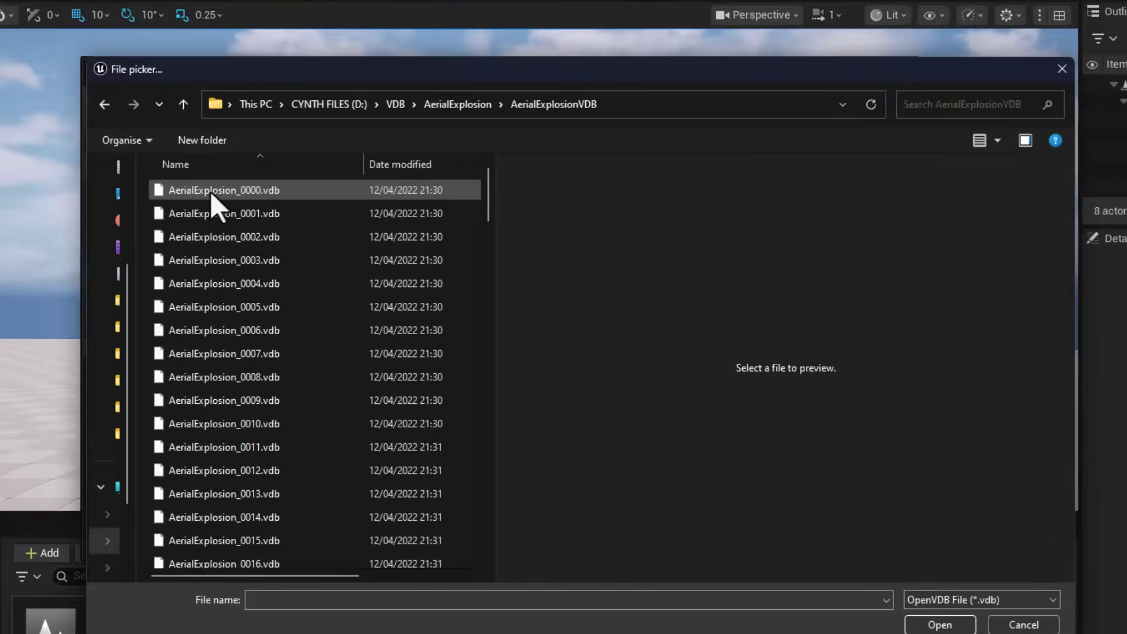
click(210, 192)
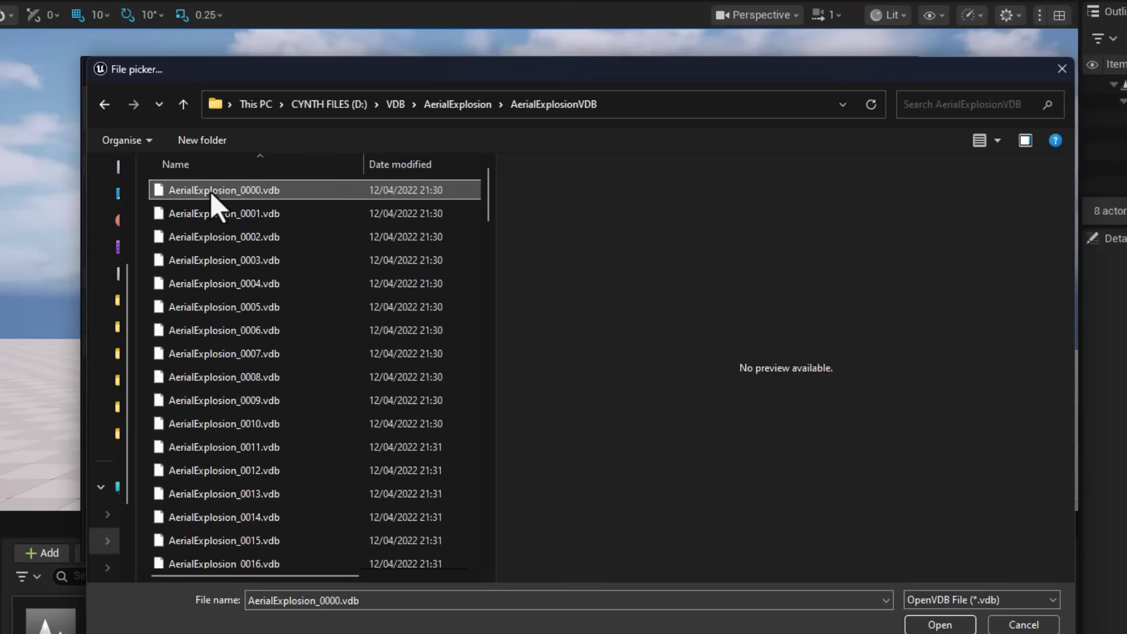
click(940, 624)
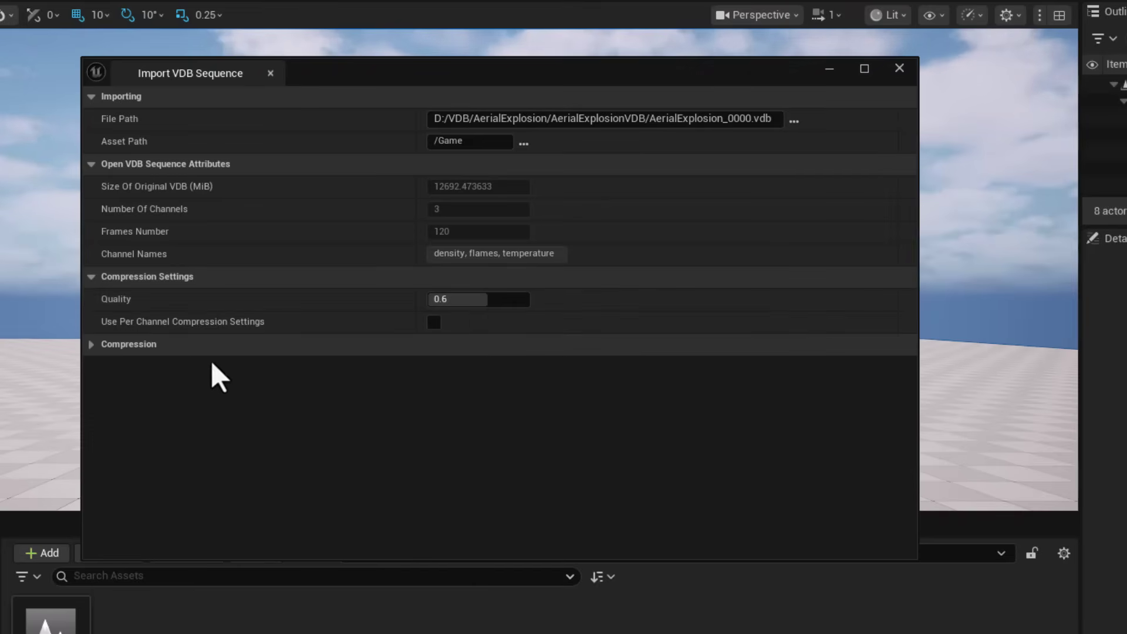
click(181, 347)
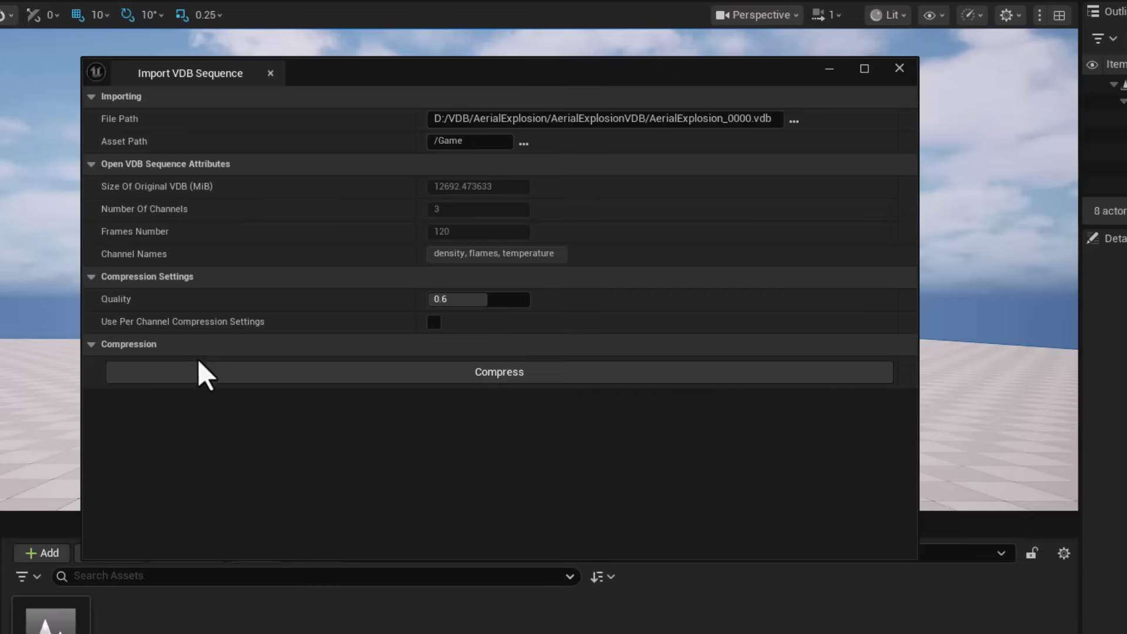
click(221, 378)
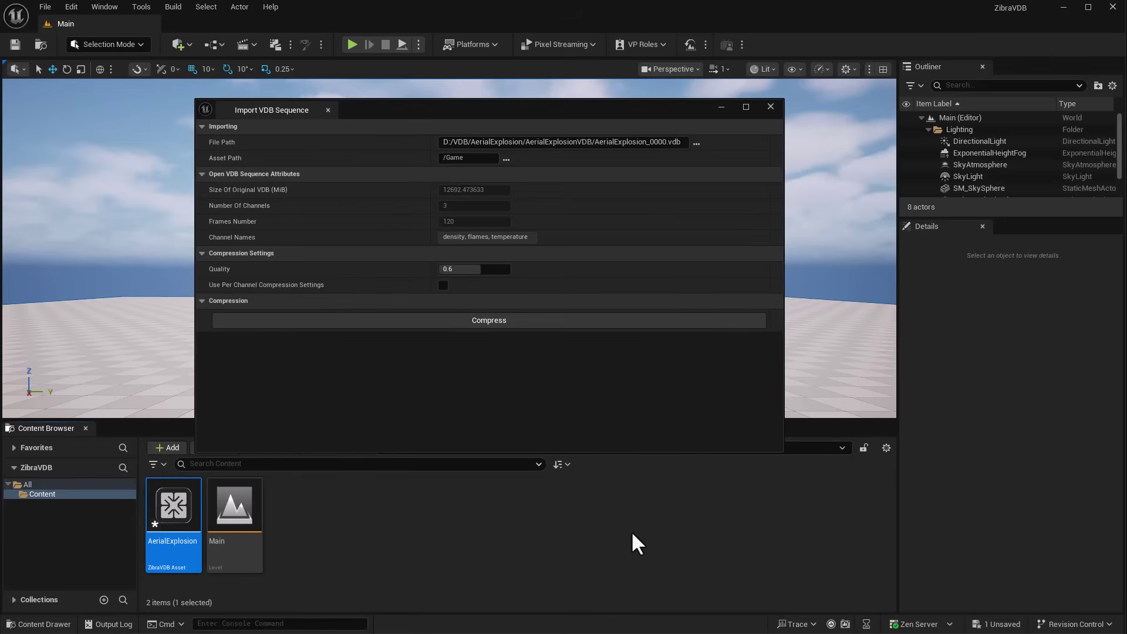
- Minimize the import window and place the AerialExplosion asset on the floor at about X -80, Y -240, Z 0
click(722, 107)
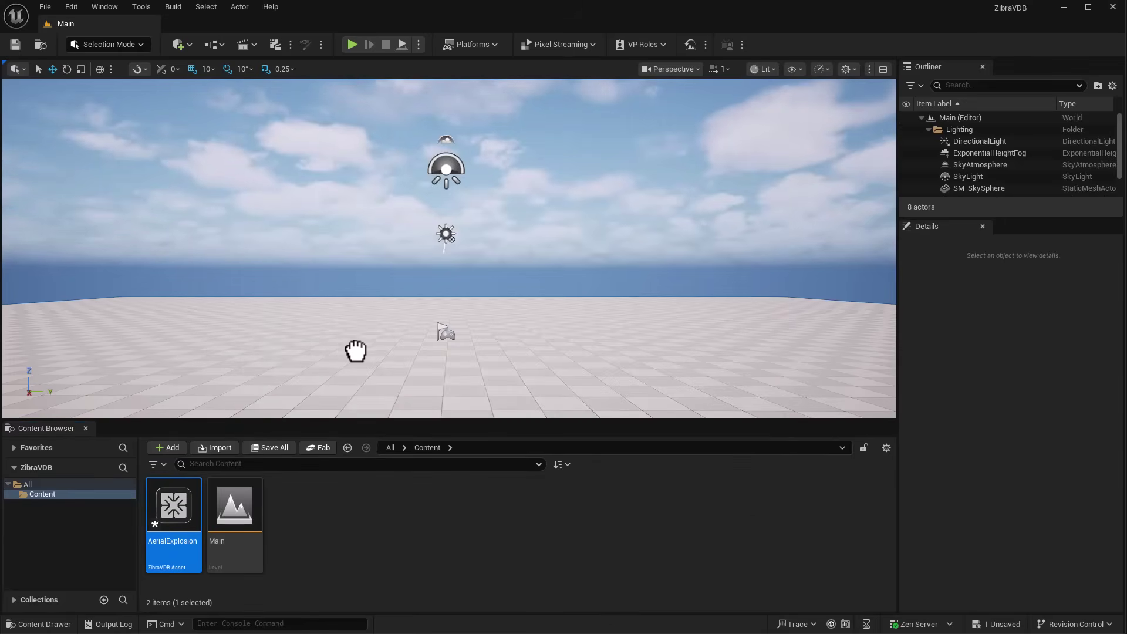
drag(362, 347, 364, 352)
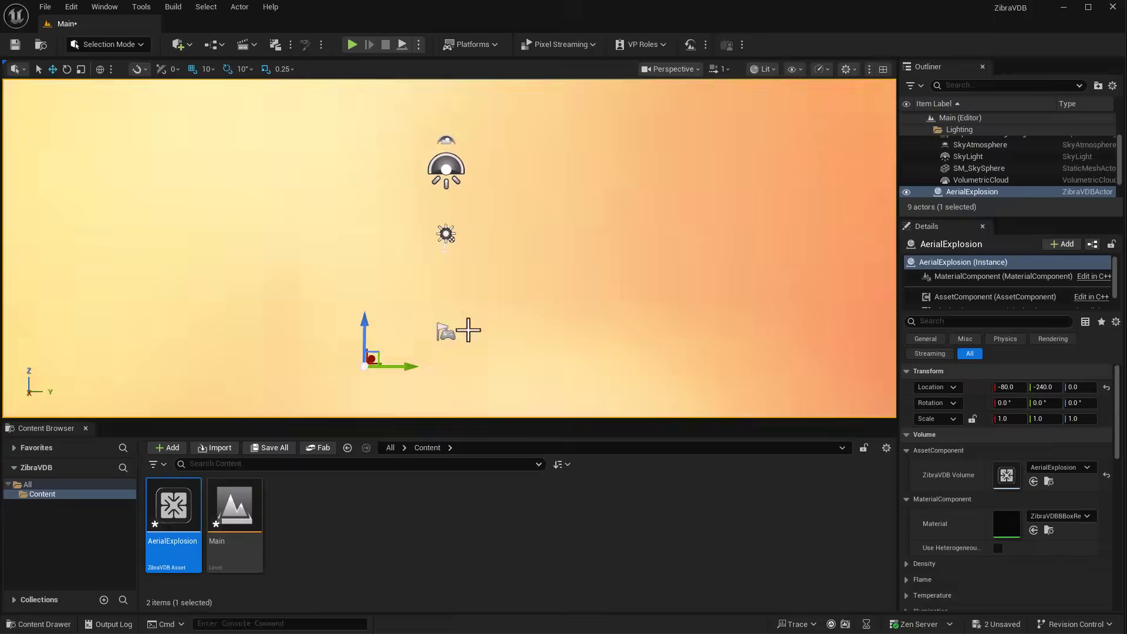
- Lock the AerialExplosion actor's scale proportions and set its scale to 0.1 on all axes
scroll(468, 330, down, 5)
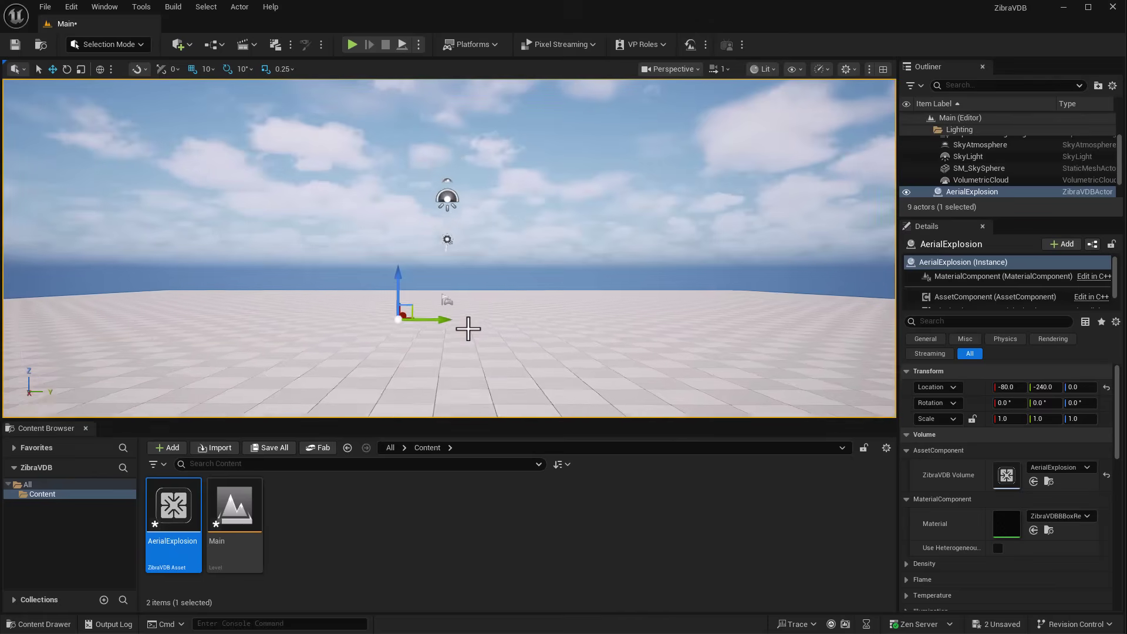
key(f)
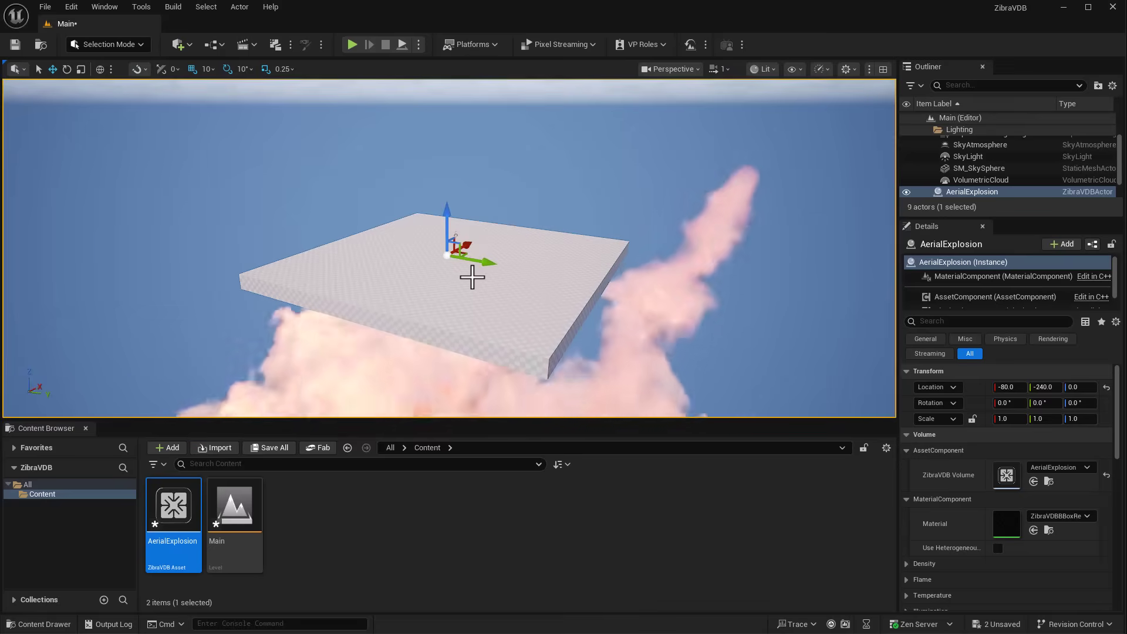
click(973, 418)
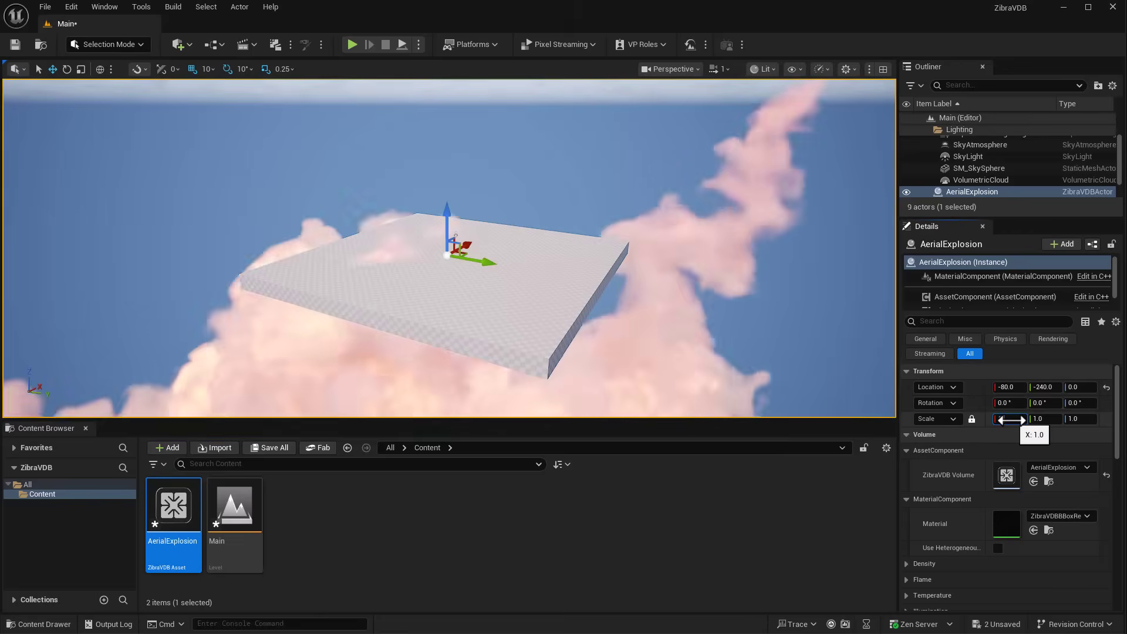
click(1010, 418)
text(0.1)
key(Return)
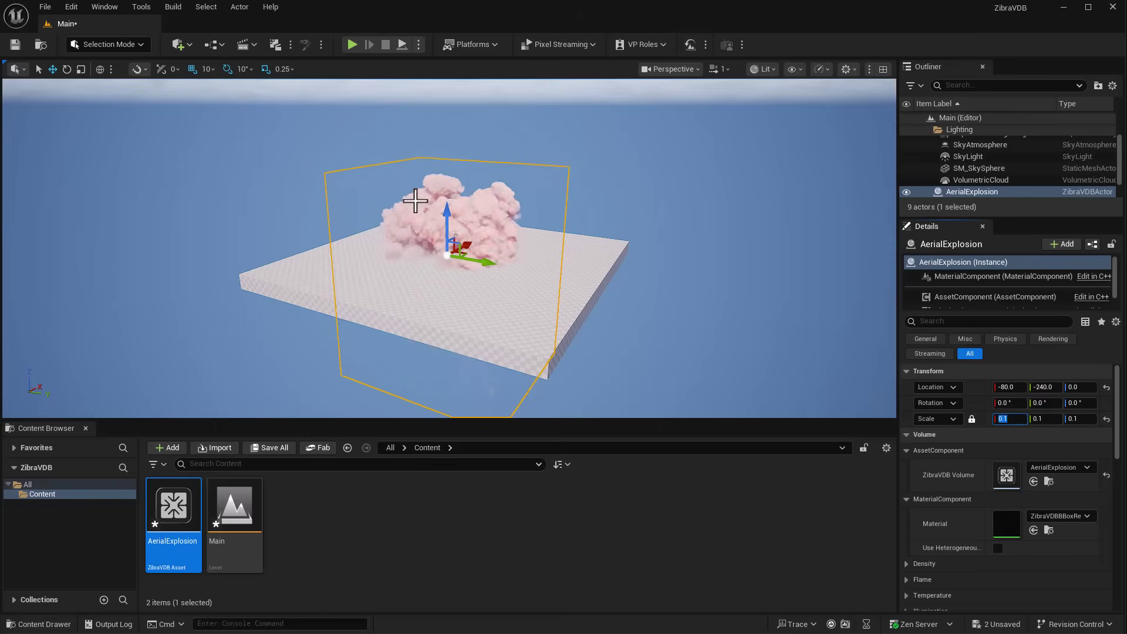
- Raise the AerialExplosion actor to about Z 3300 above the floor and duplicate it in place
drag(451, 221, 459, 215)
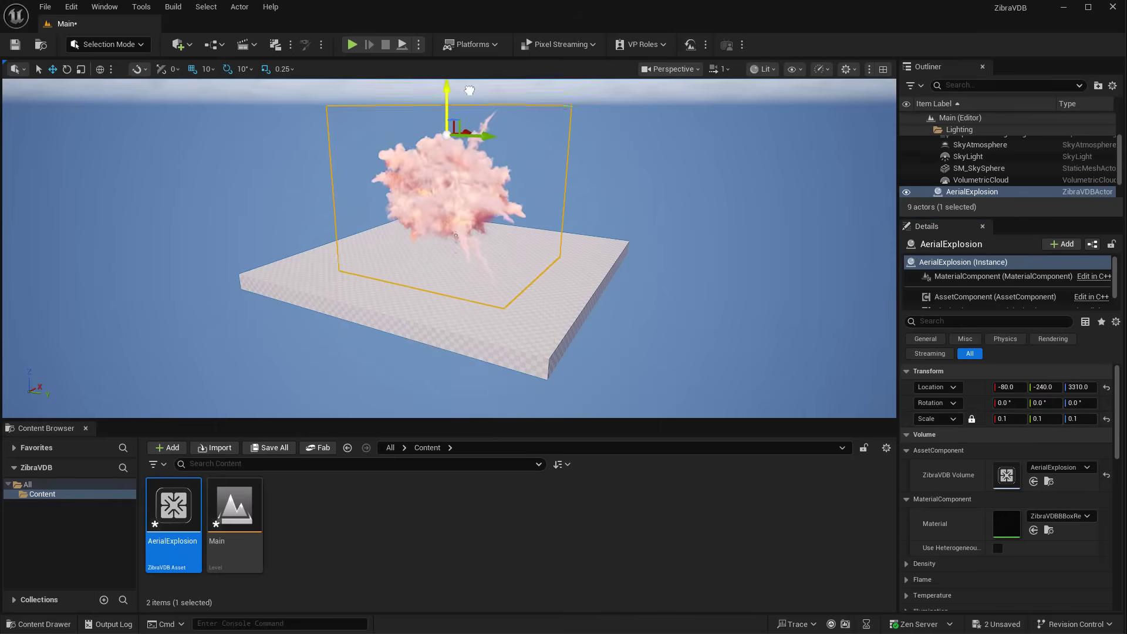
key(f)
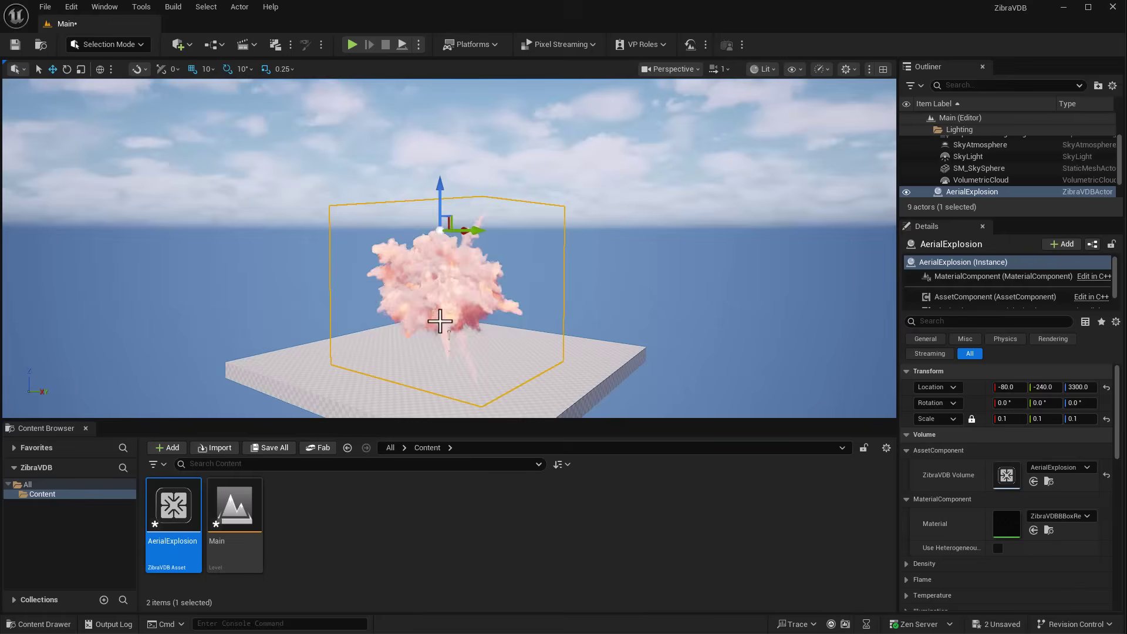
mouse_move(440, 320)
right_down()
mouse_move(440, 276)
mouse_move(435, 320)
right_up()
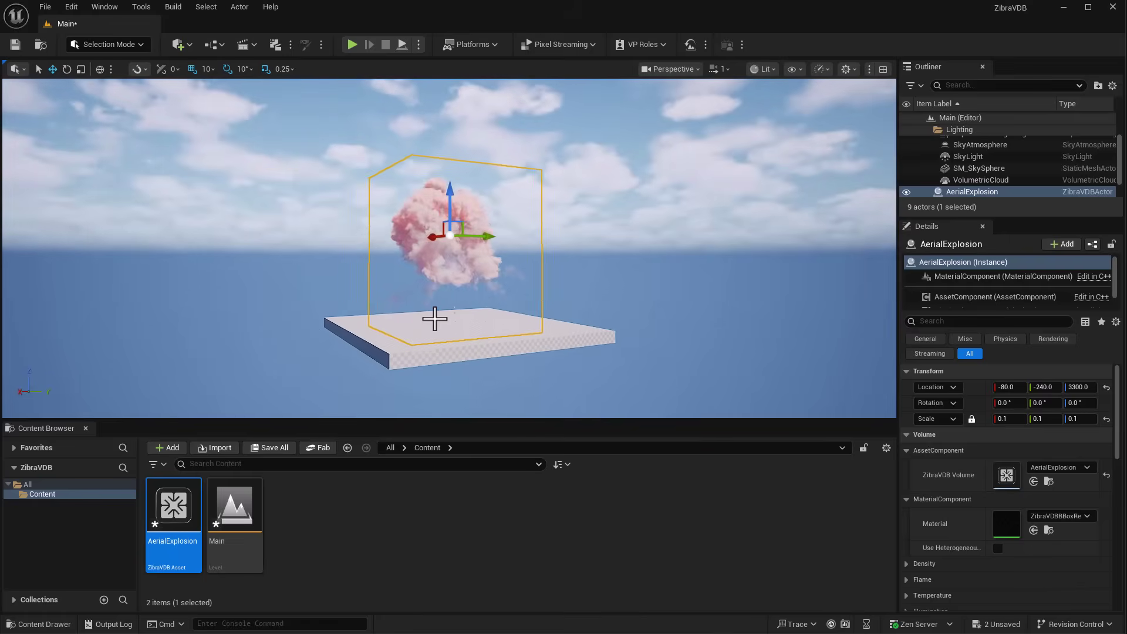
key(ctrl+d)
right_drag(486, 234, 515, 233)
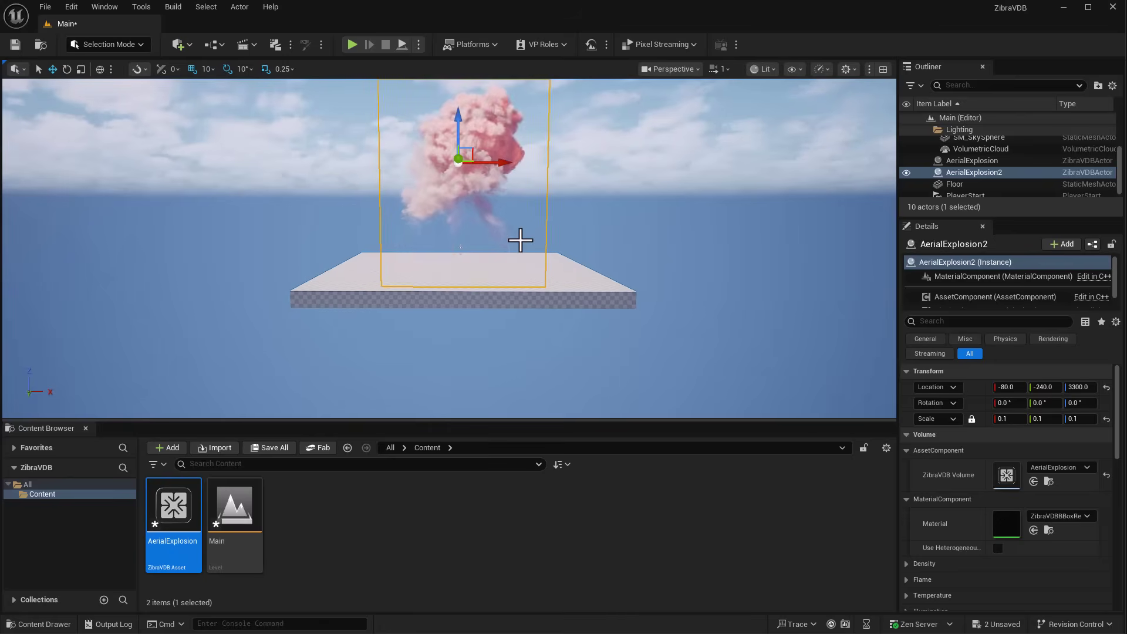
- Save the Main level and reveal the AerialExplosion asset in its File Explorer folder
click(336, 520)
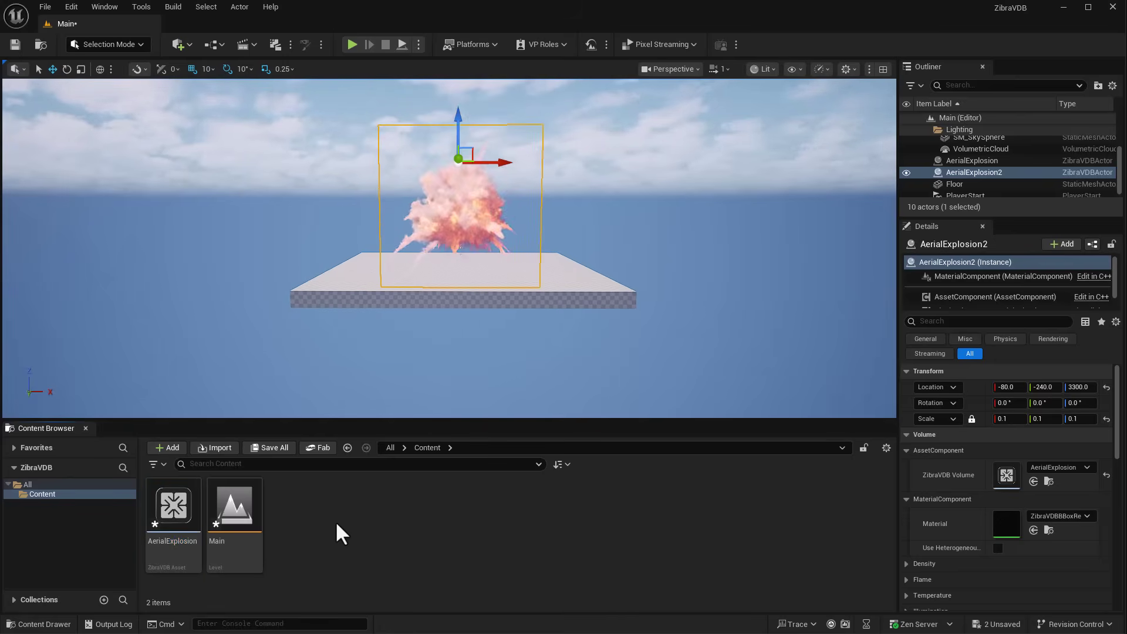
key(ctrl+s)
right_click(173, 513)
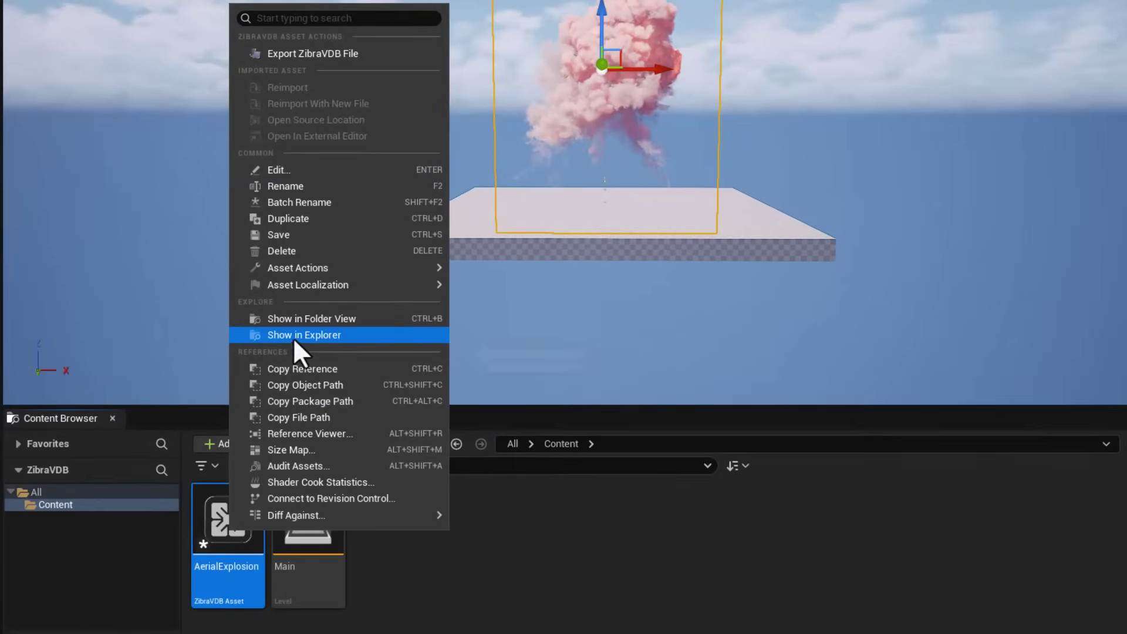
click(311, 334)
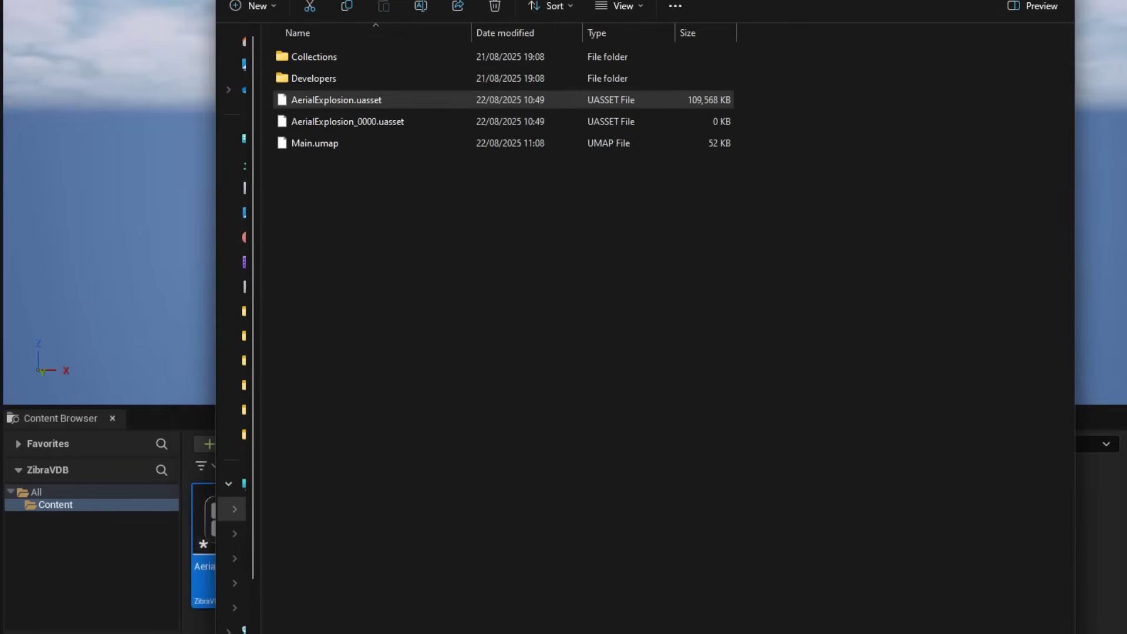
- Check the file size of AerialExplosion.uasset and minimize the folder window
click(690, 100)
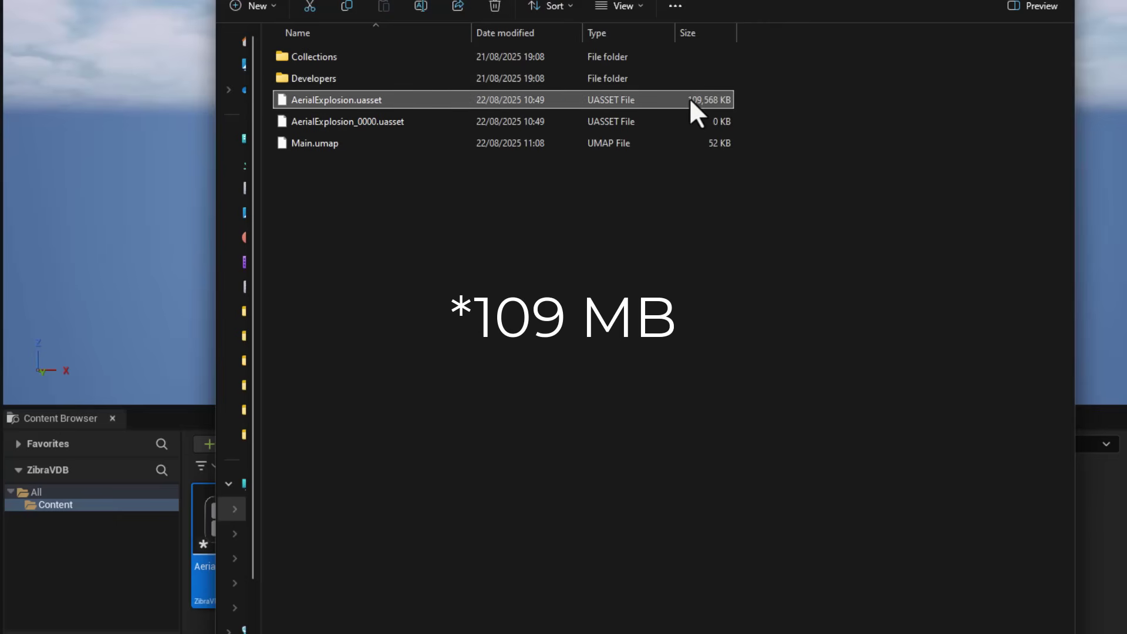
drag(603, 6, 1023, 0)
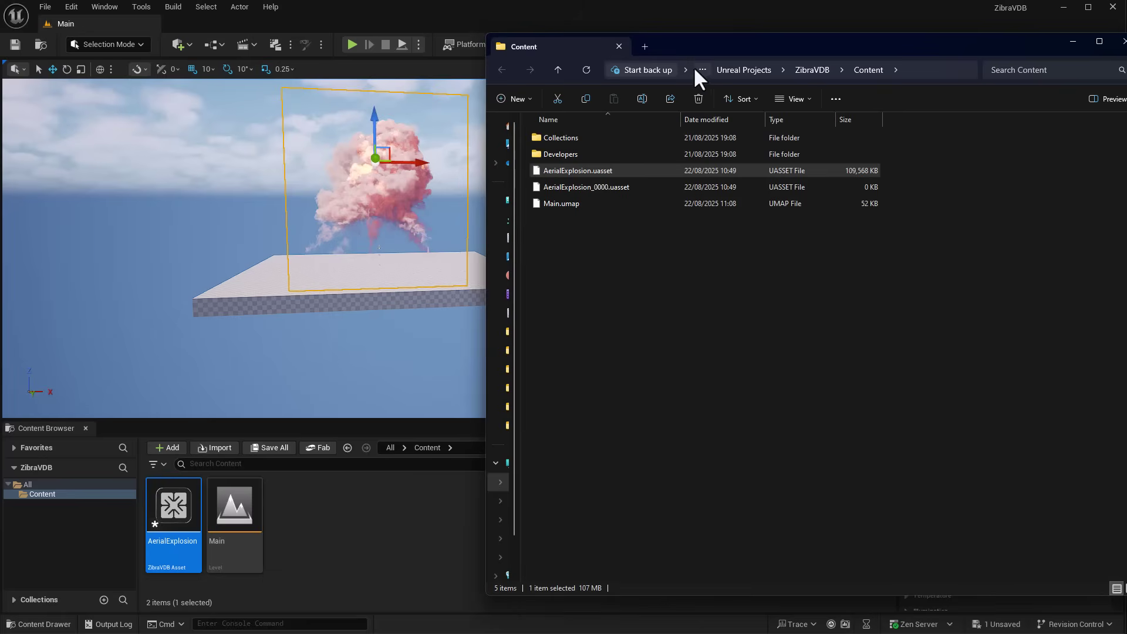
click(1069, 41)
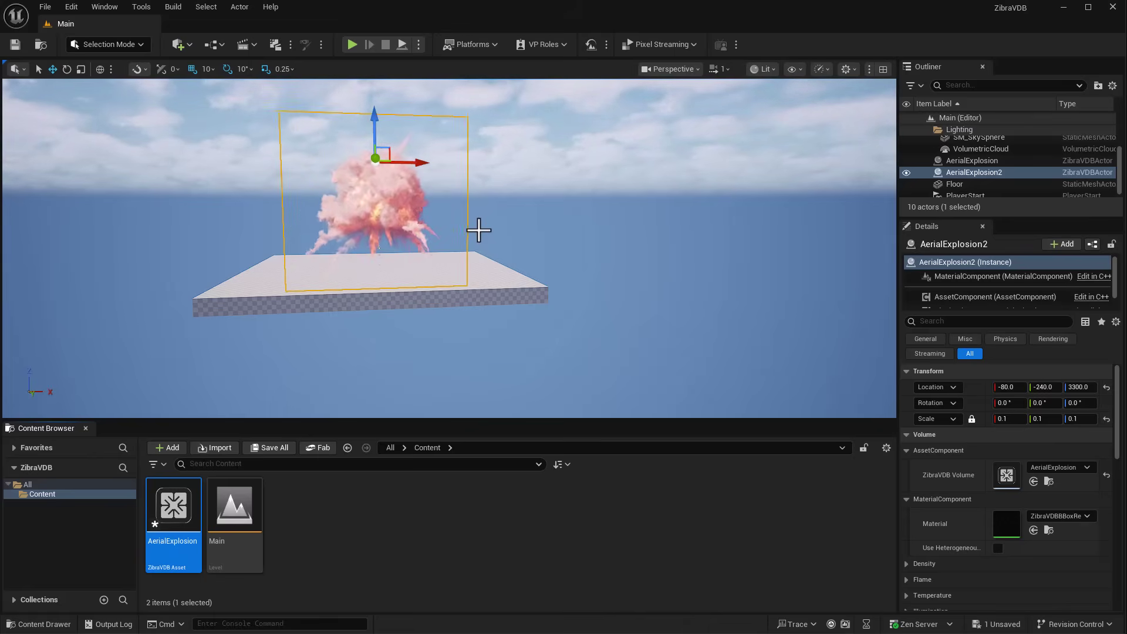
alt+drag(412, 241, 489, 256)
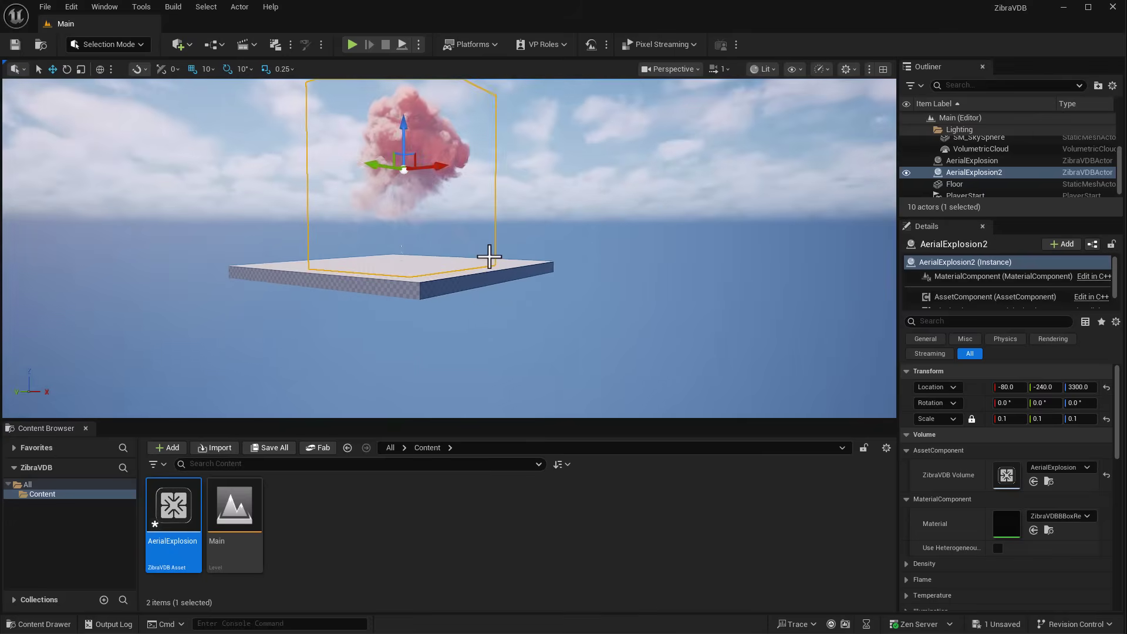
middle_drag(489, 256, 489, 243)
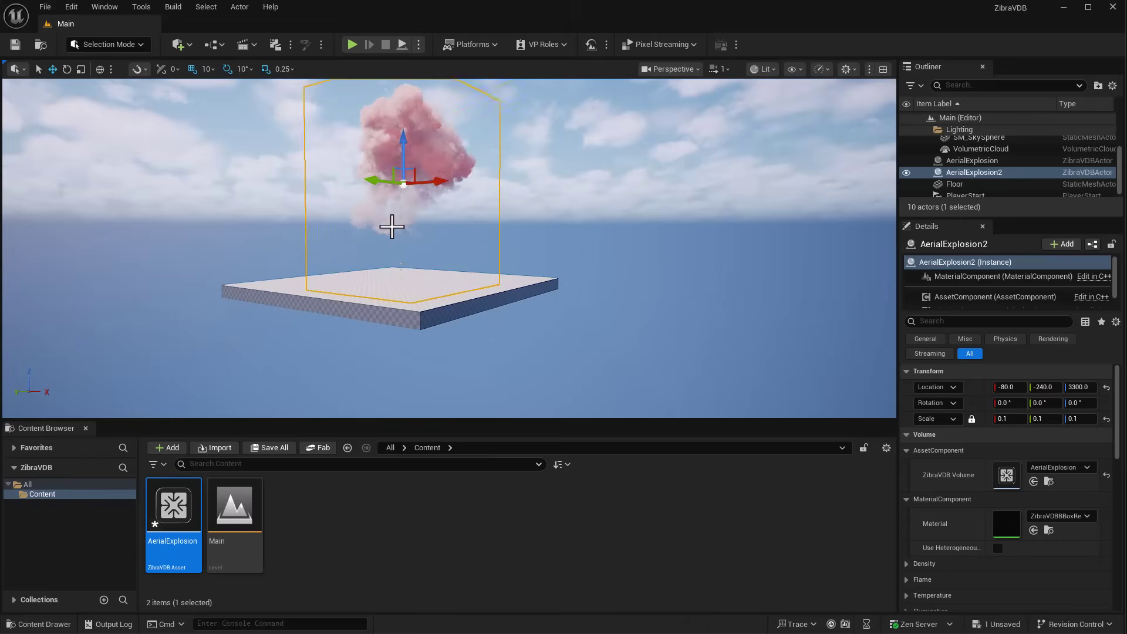
scroll(396, 227, up, 1)
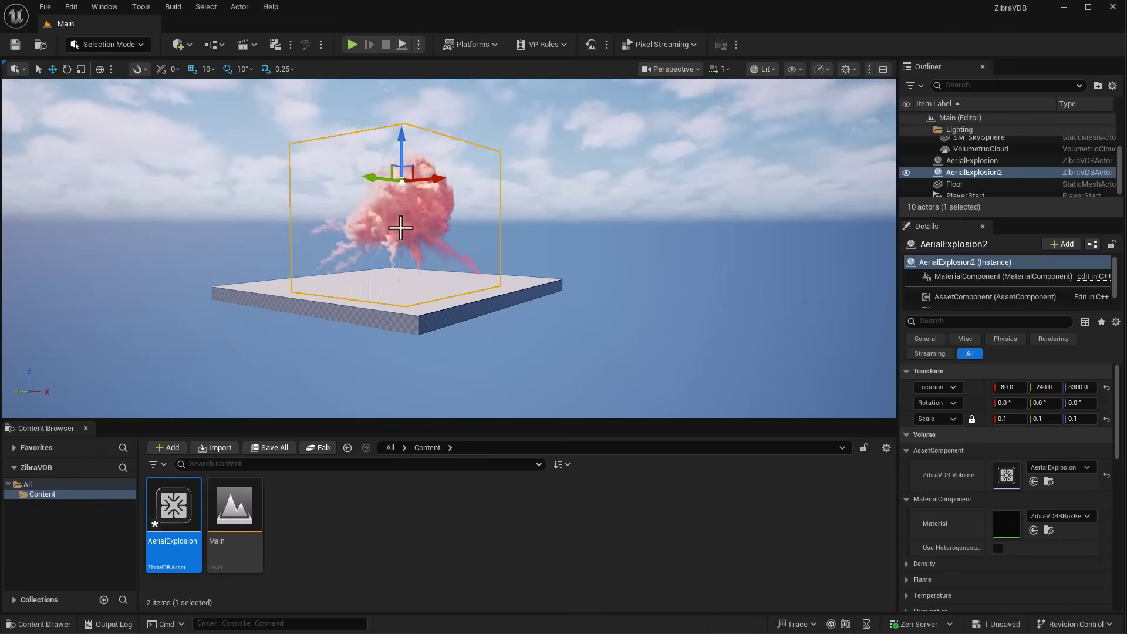
scroll(400, 228, up, 1)
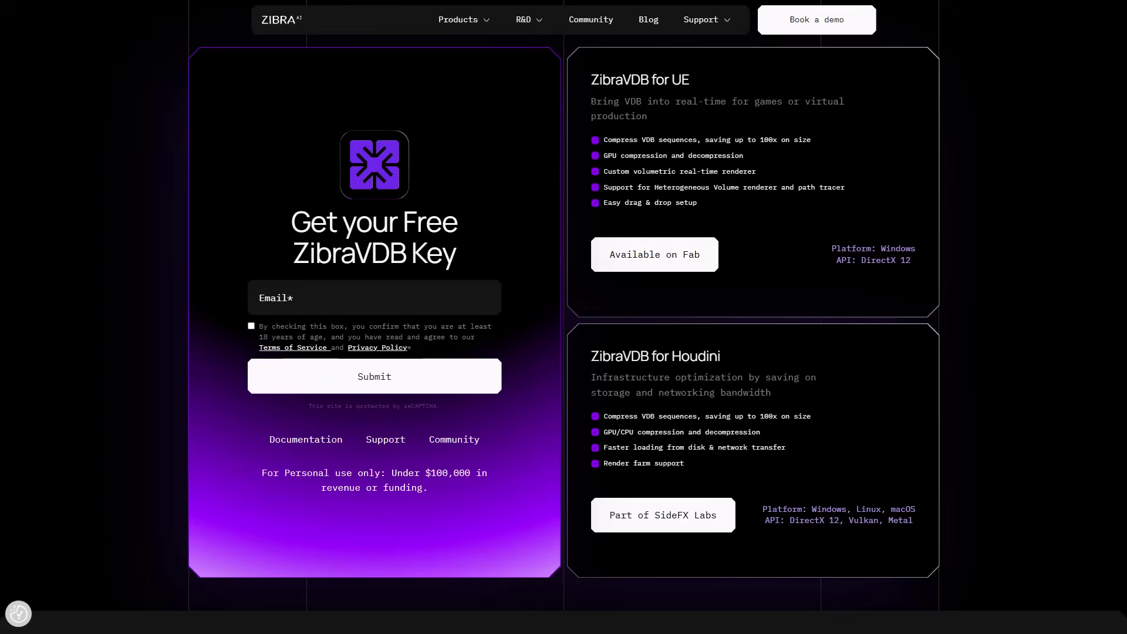
- Switch to the Zibra AI website and browse its ZibraVDB page of curated VDB effects, including Explosion and Fire tornado
scroll(864, 152, down, 10)
click(864, 153)
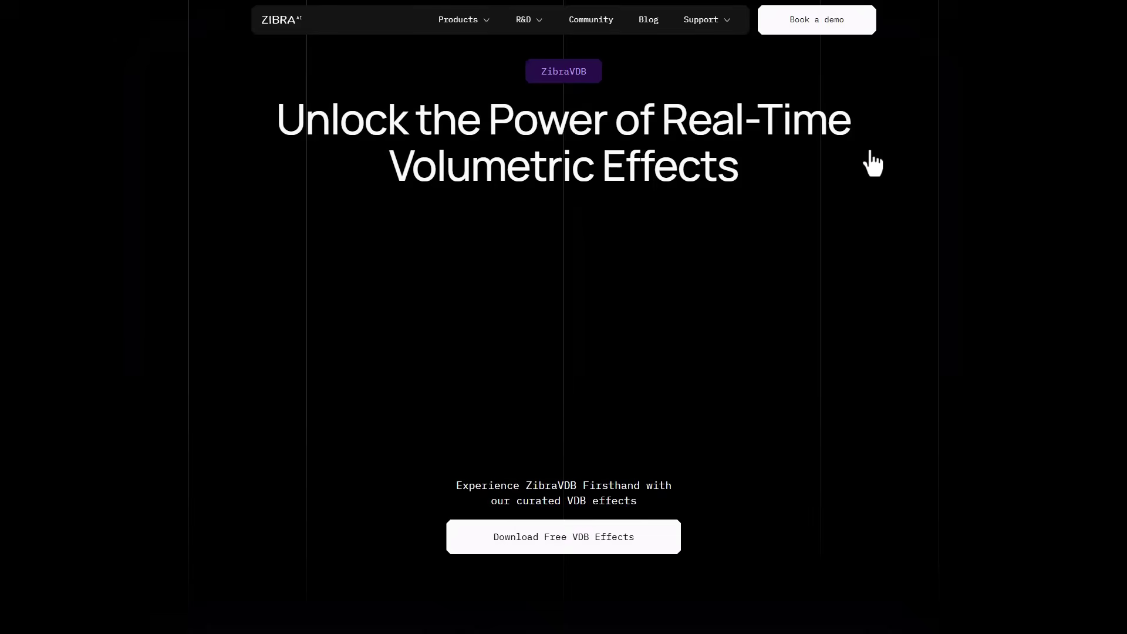
scroll(707, 352, down, 12)
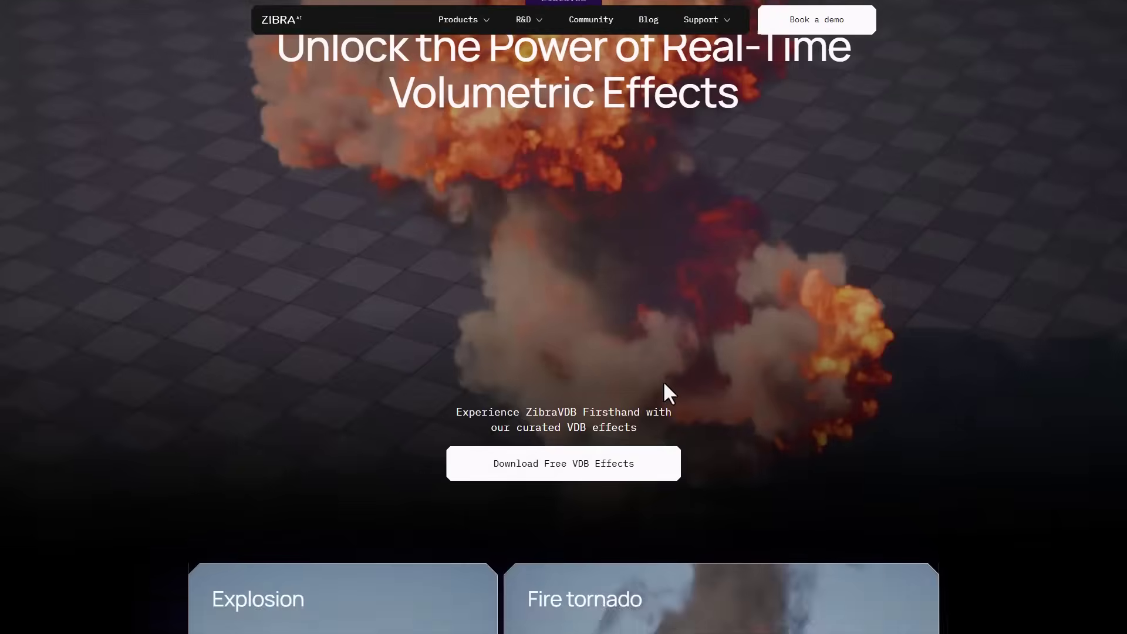
scroll(607, 415, down, 3)
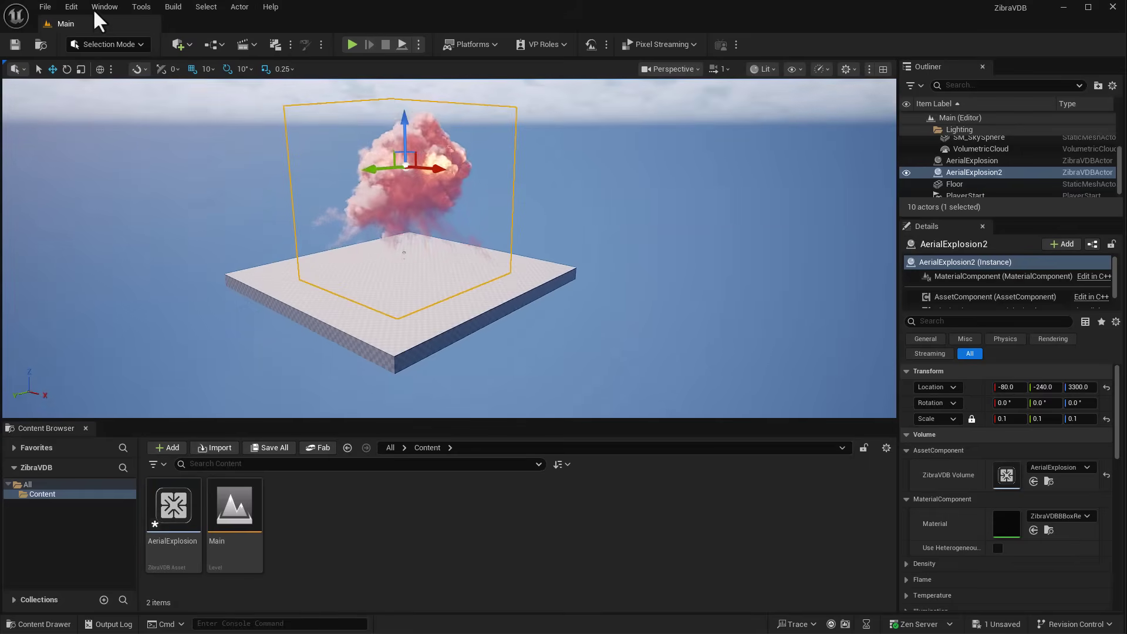
click(141, 7)
mouse_move(189, 429)
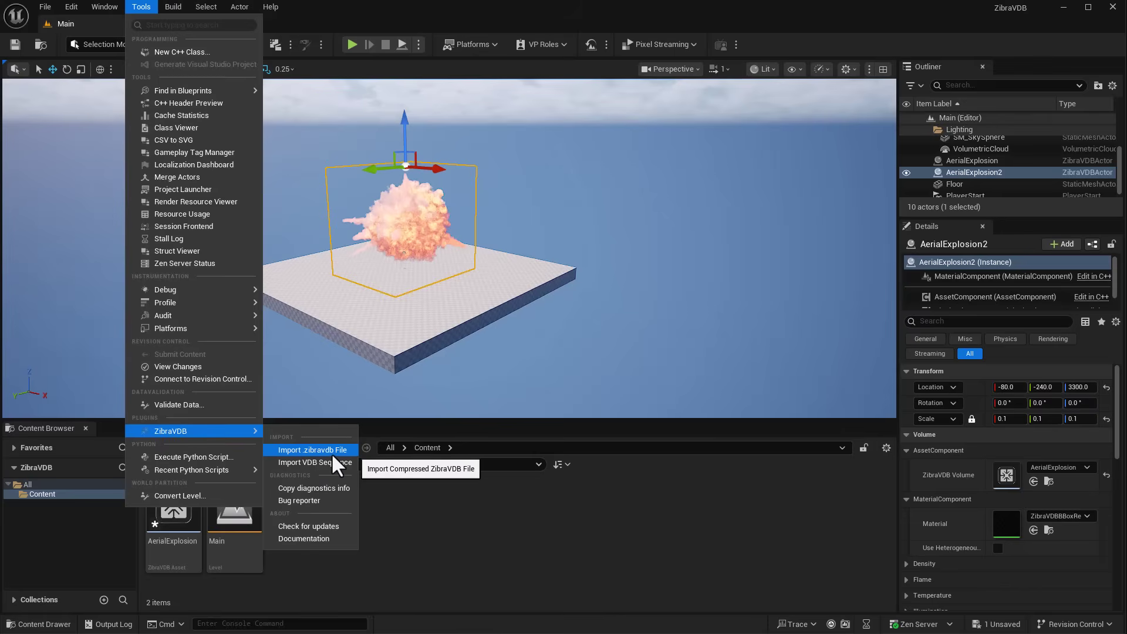
click(305, 510)
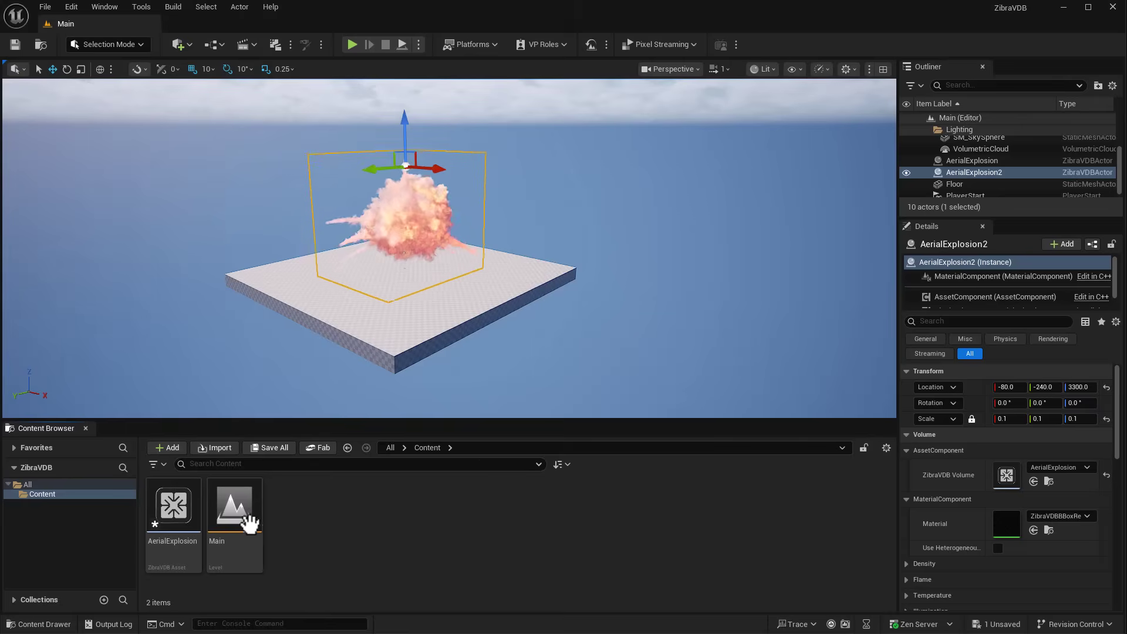
click(174, 510)
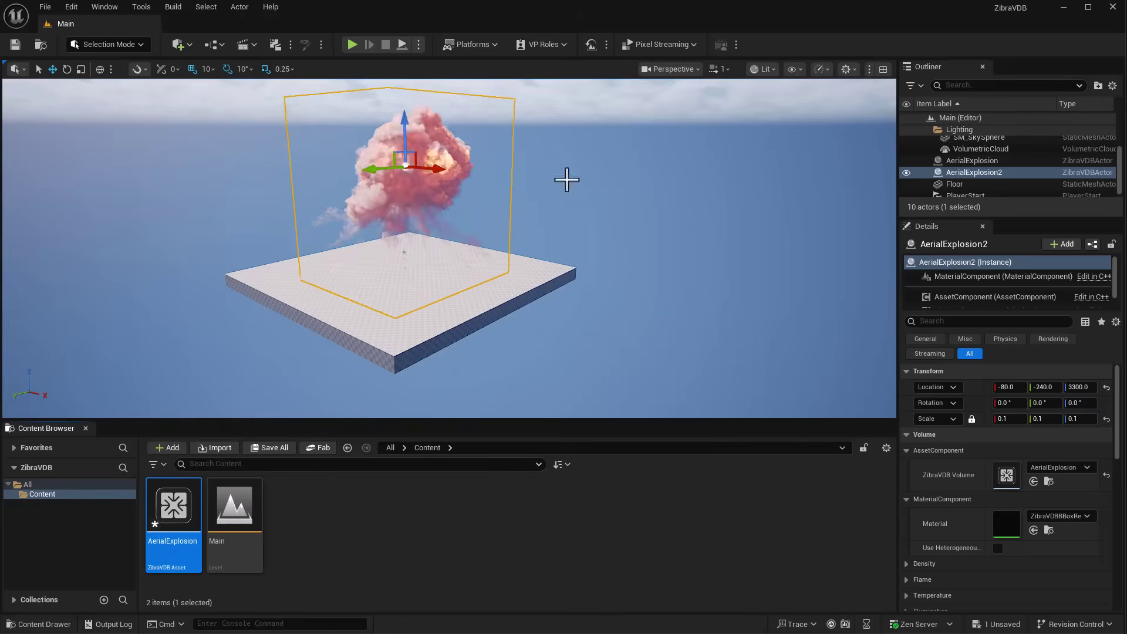
right_click(173, 510)
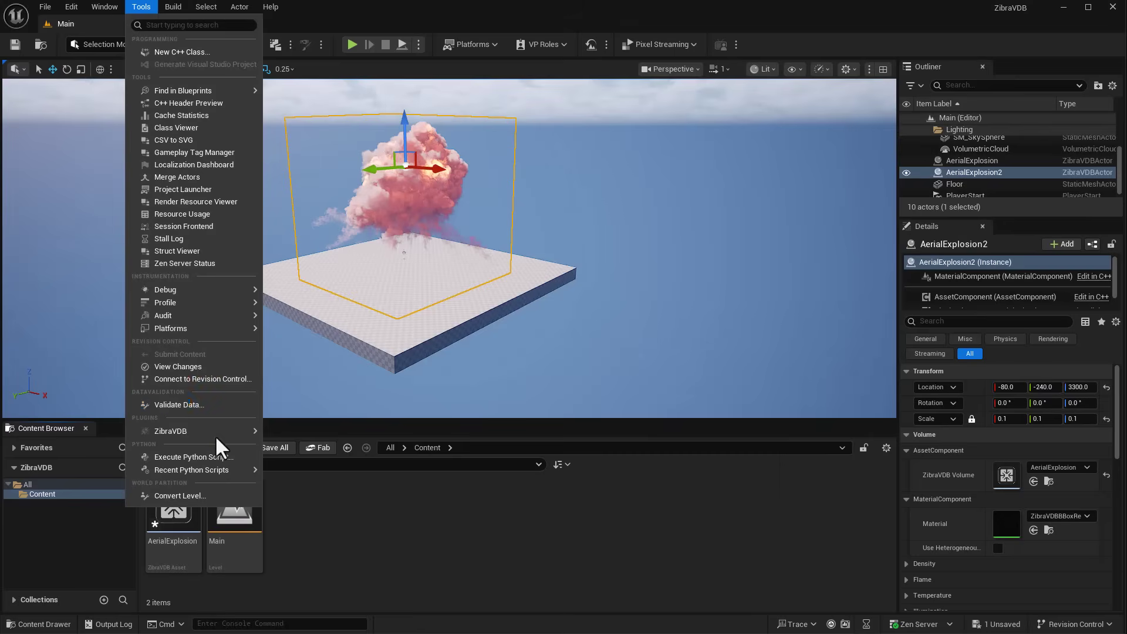
- In Unreal, import the compressed file FireTornado.zibravdb from D:/VDB/ZibraVDB Sample into /Game and minimize the import window
mouse_move(215, 432)
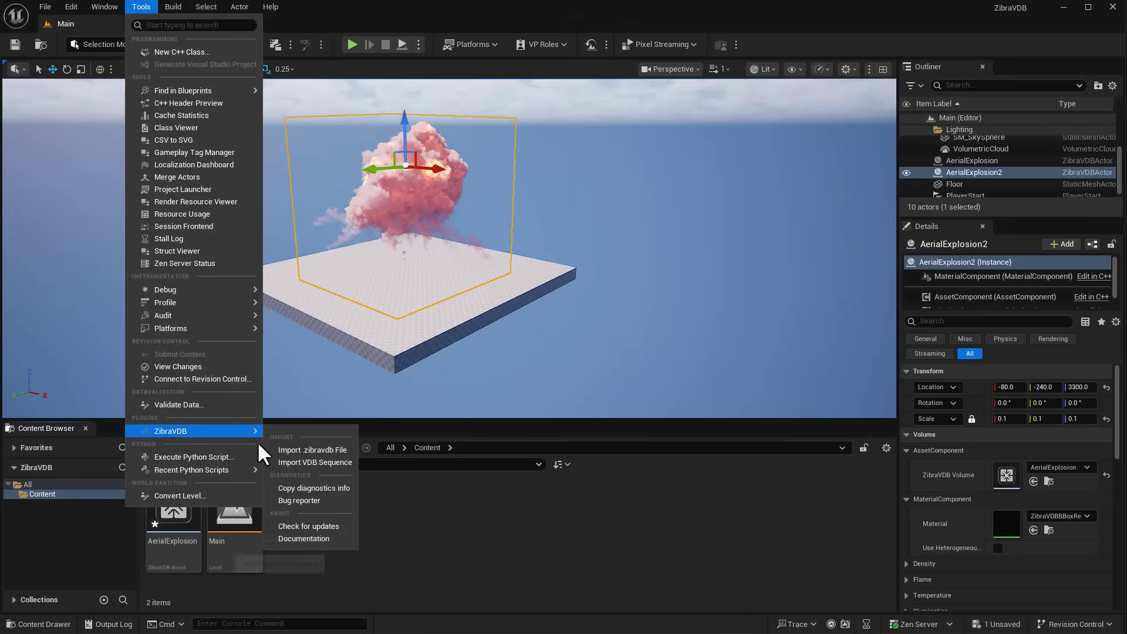
click(300, 450)
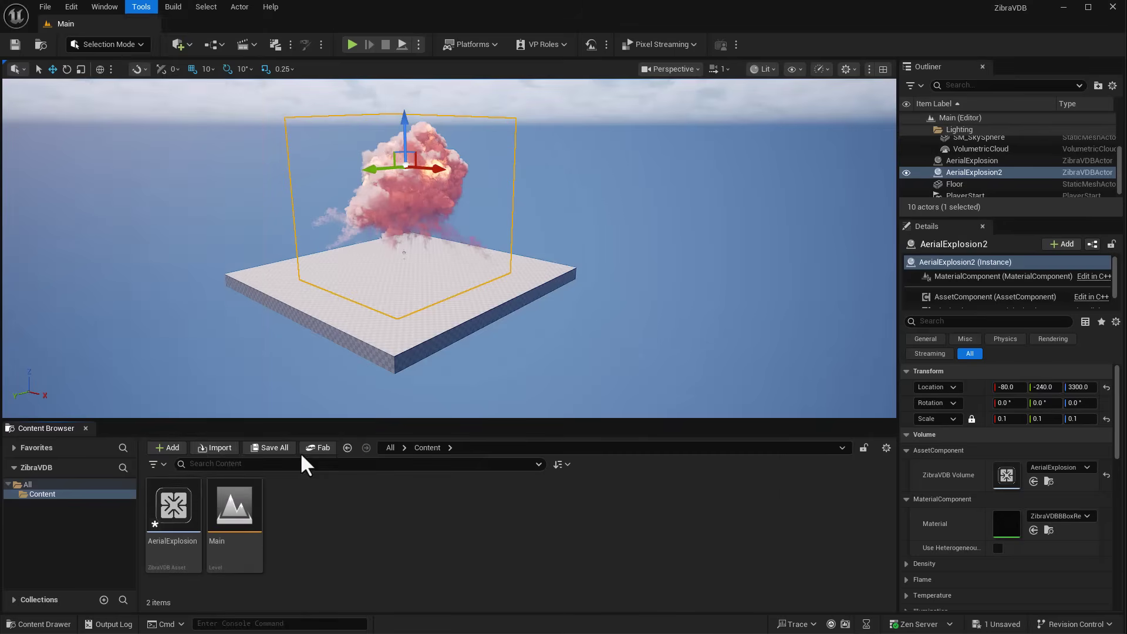
click(453, 164)
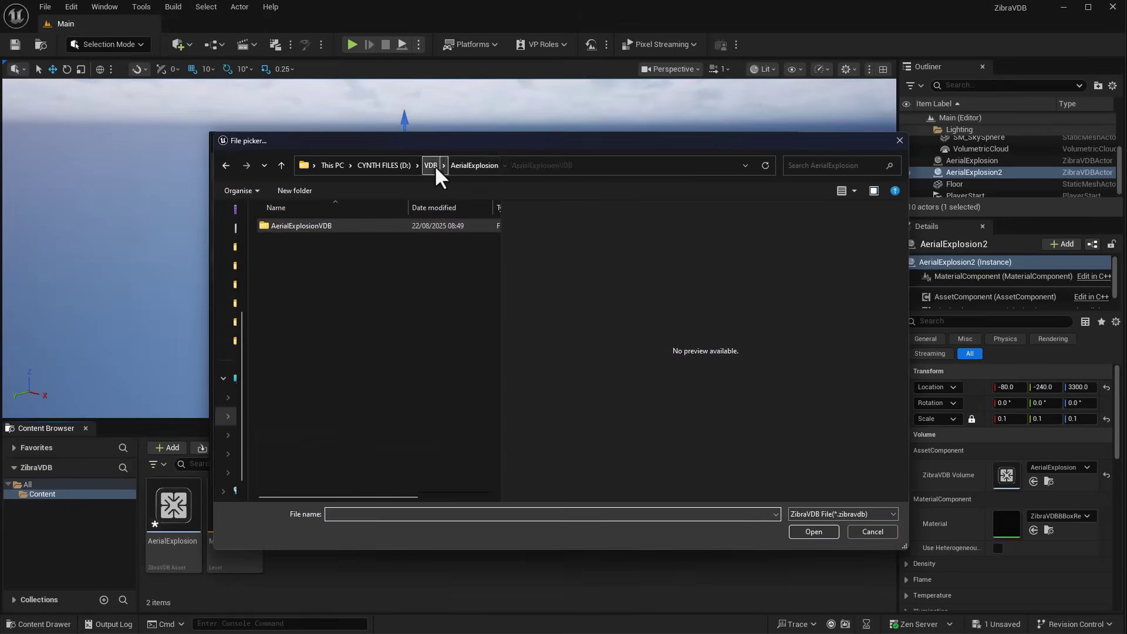
click(430, 165)
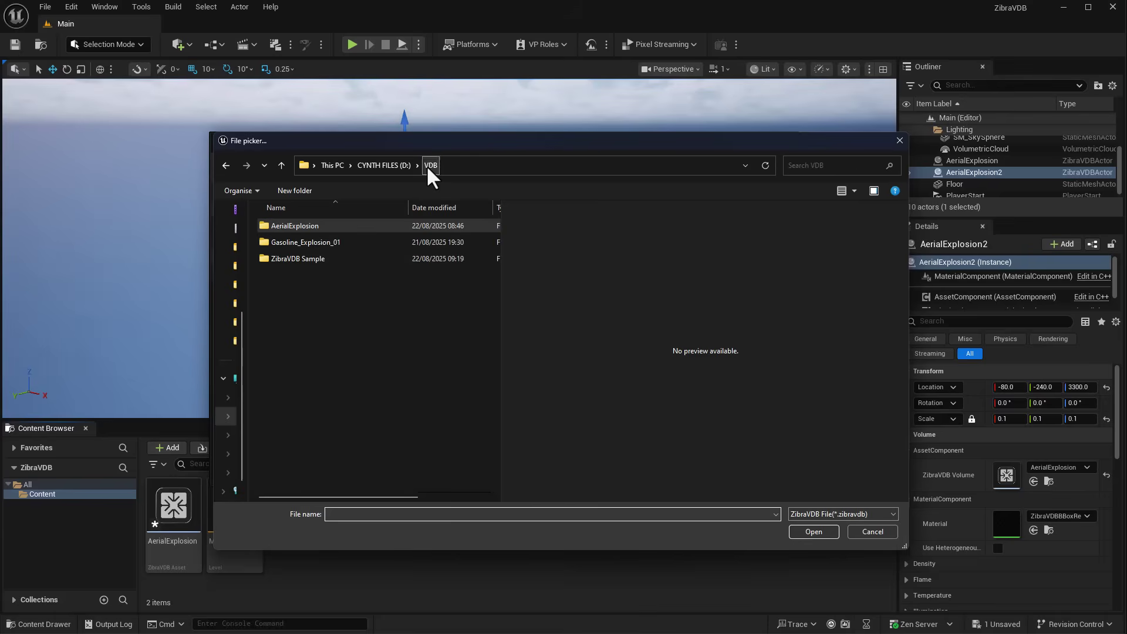
double_click(287, 252)
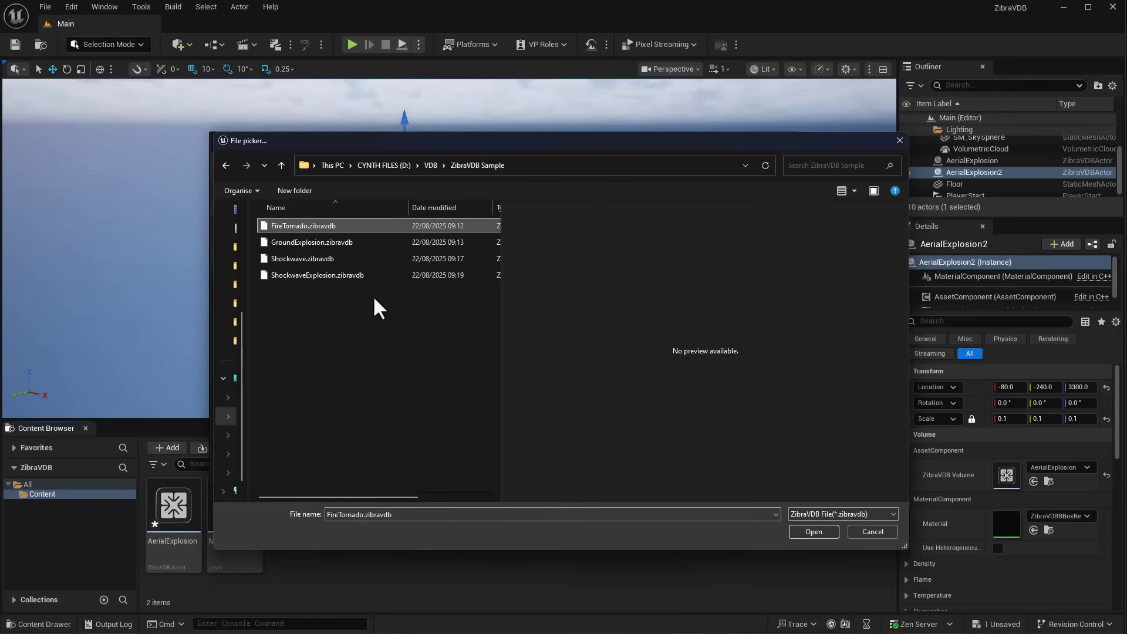
click(795, 532)
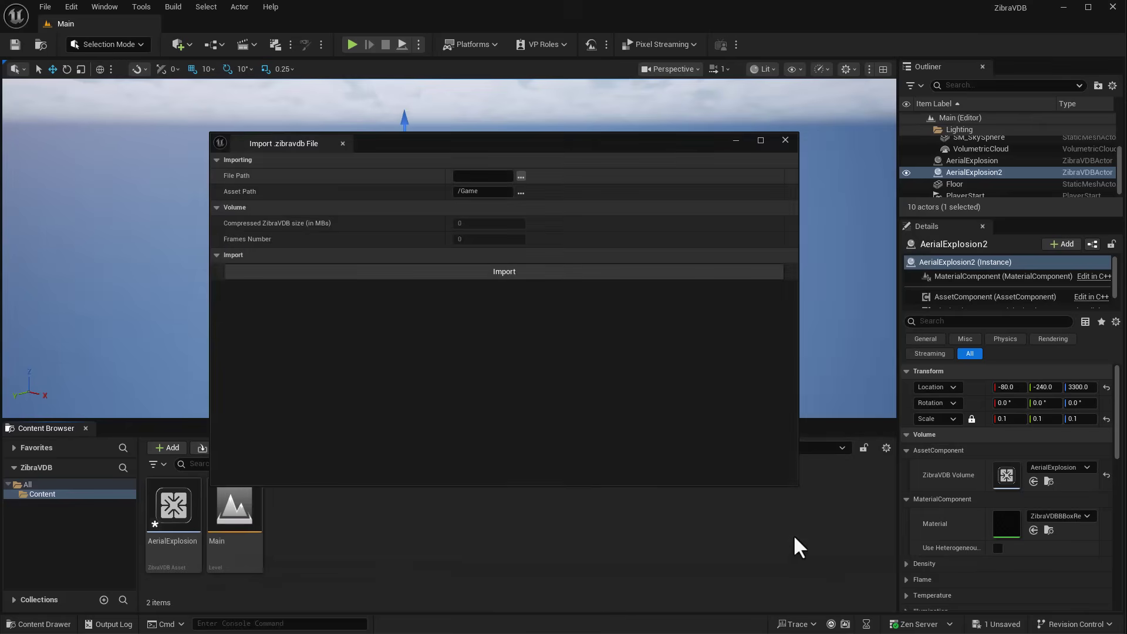
click(477, 273)
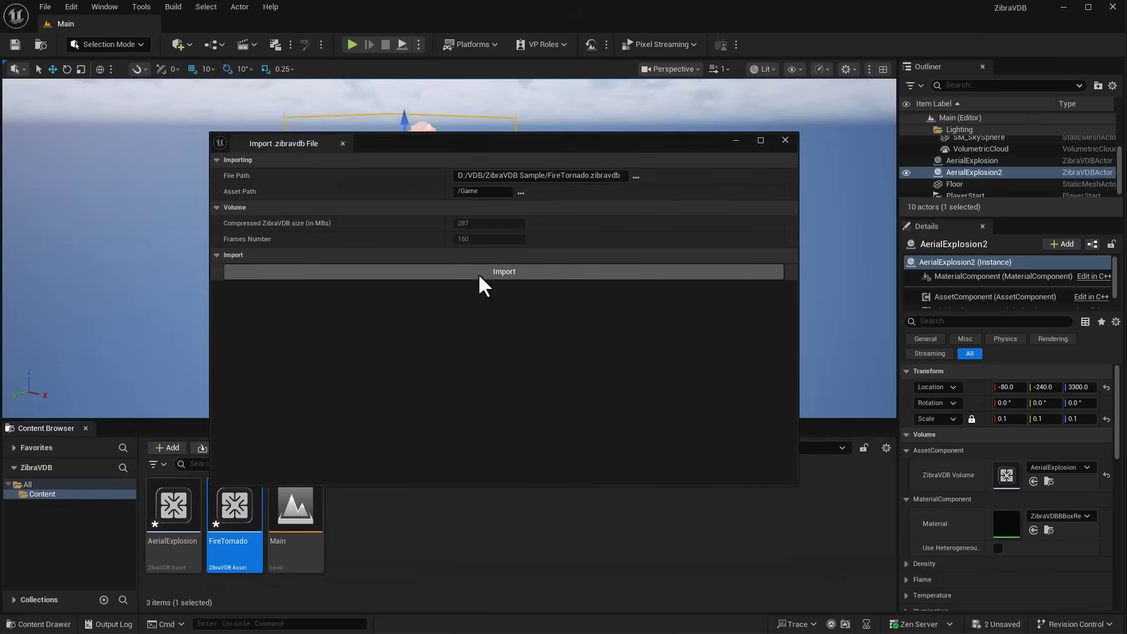
click(735, 140)
- Place the FireTornado asset at the floor's corner, about X 3640, Y 3780, Z 0, and delete the extra copy FireTornado2
drag(227, 534, 381, 355)
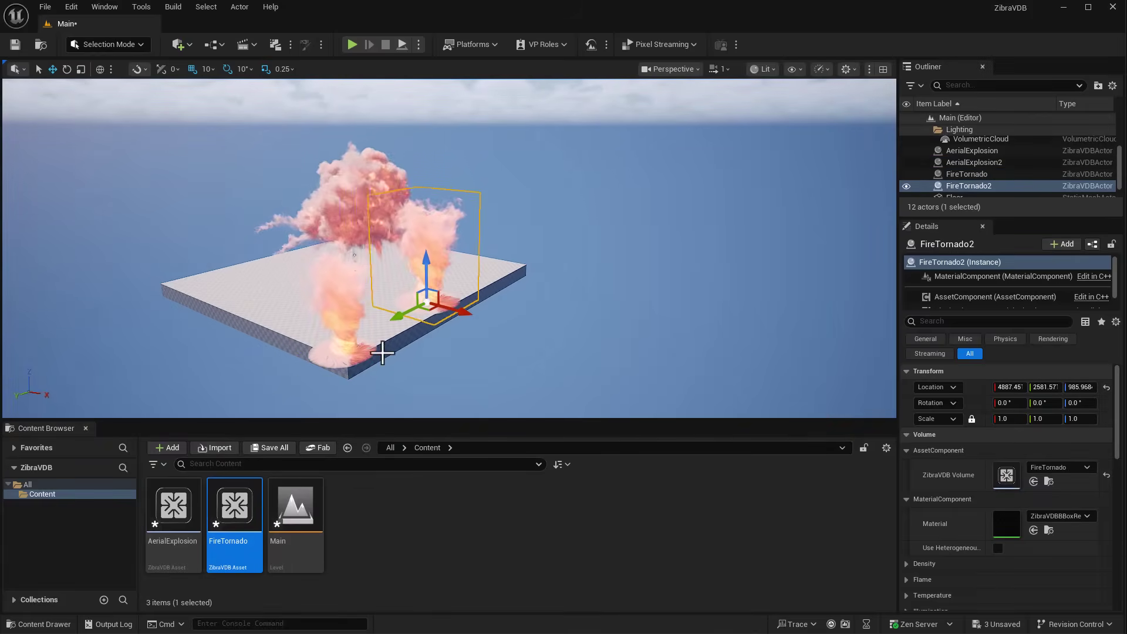
right_drag(390, 332, 390, 332)
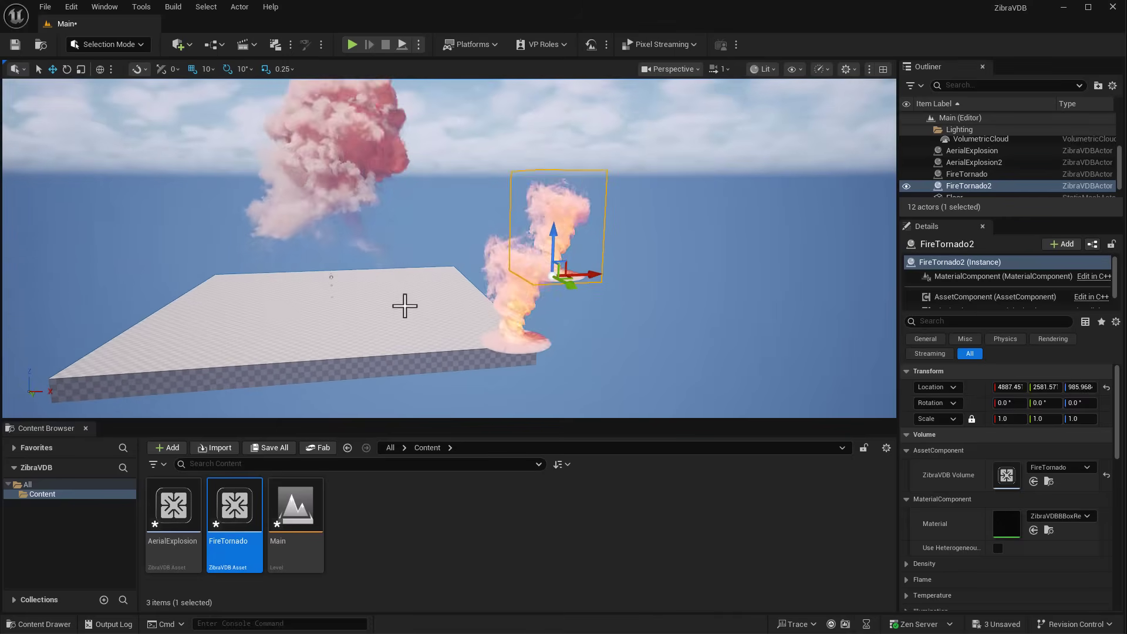
key(Delete)
click(513, 326)
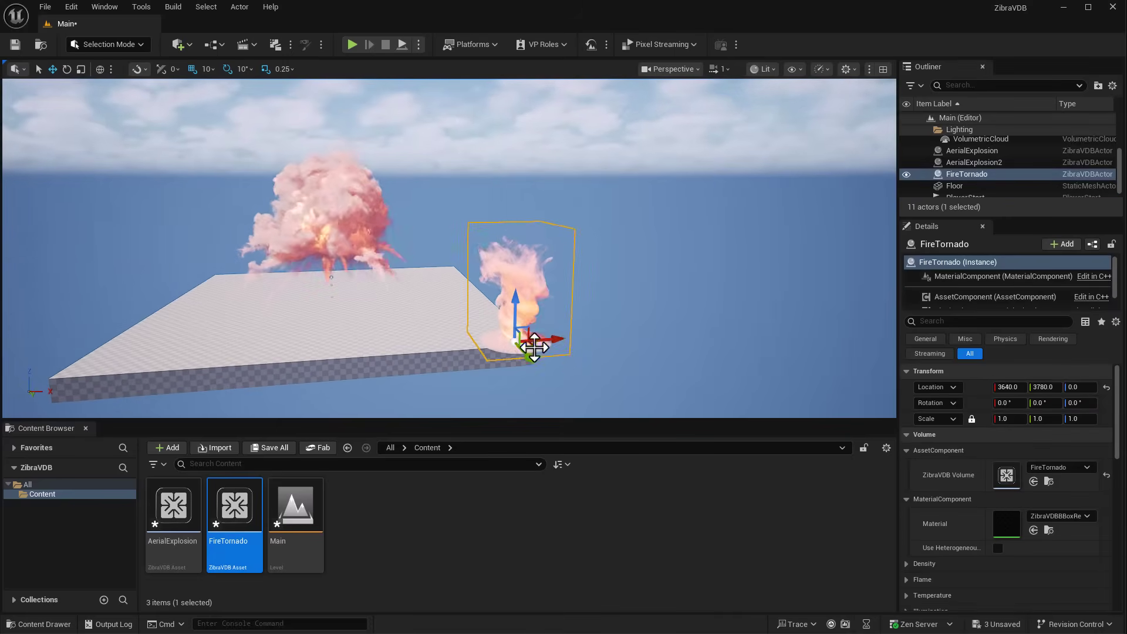
- Move the FireTornado actor inward from the floor's corner to about X 1640, Y 1800, Z 0
drag(516, 338, 358, 352)
scroll(354, 354, up, 3)
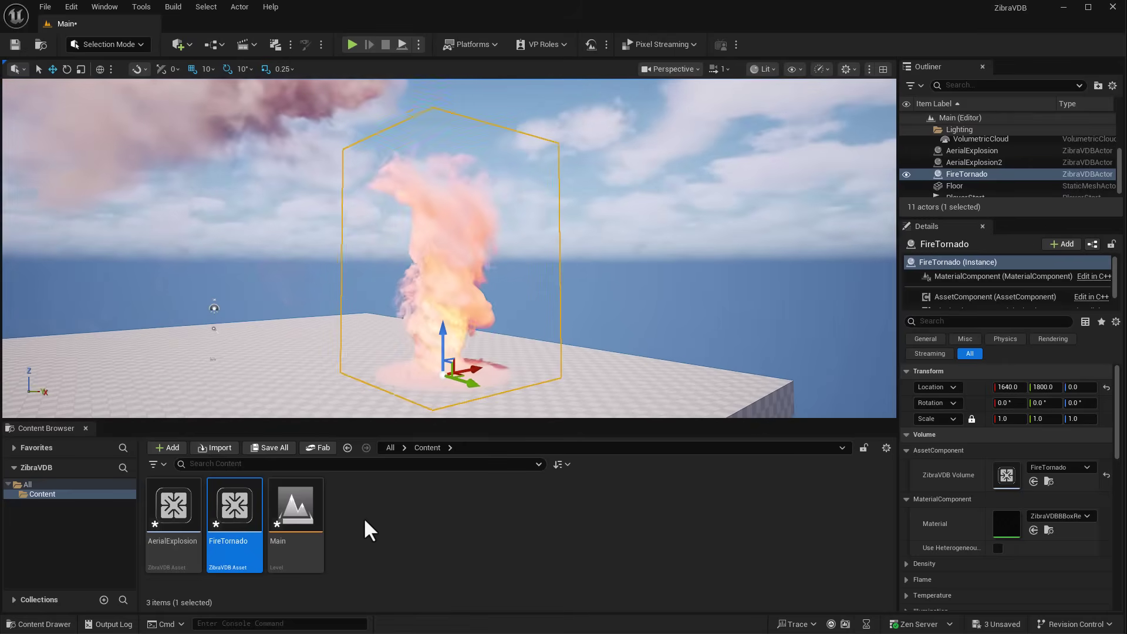
click(419, 531)
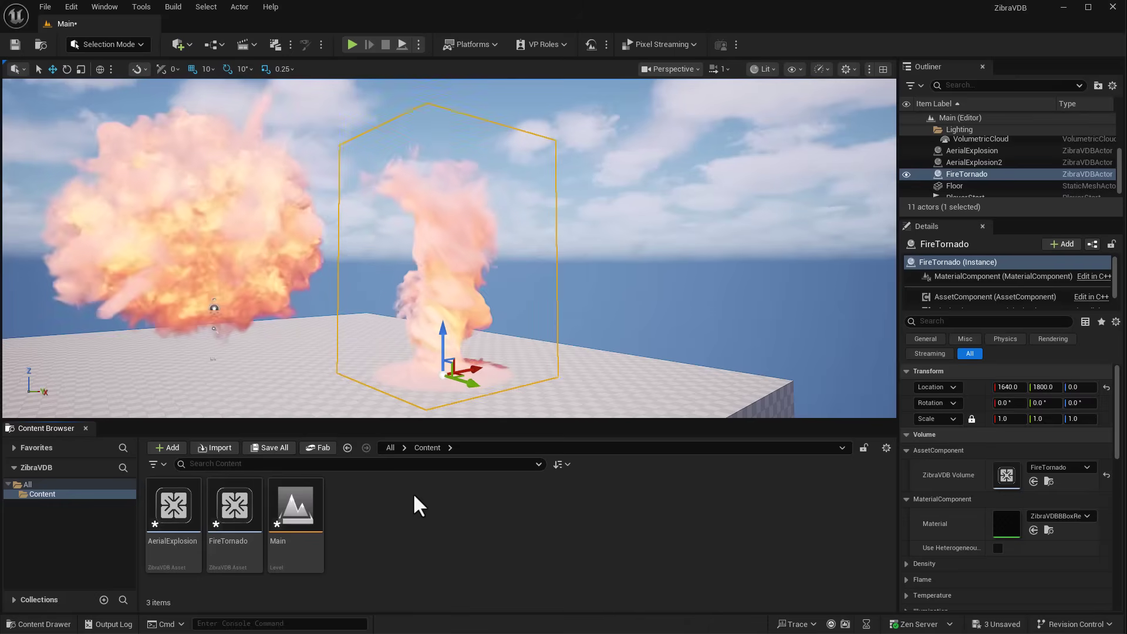
- Import the compressed file Shockwave.zibravdb from D:/VDB/ZibraVDB Sample into /Game and minimize the import window
click(140, 7)
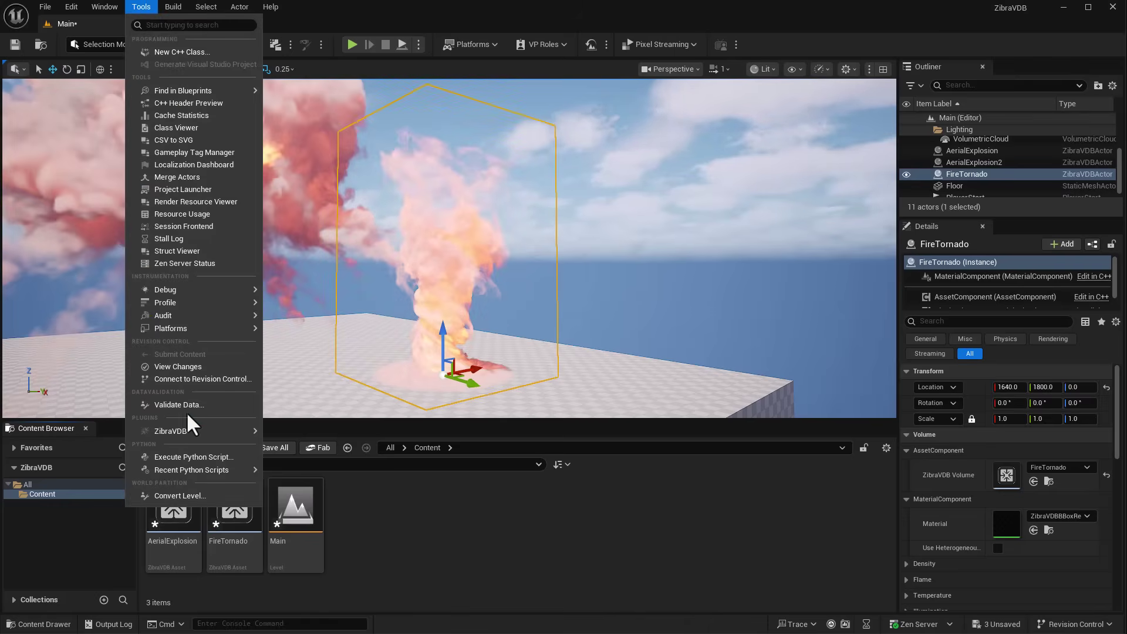
mouse_move(190, 431)
click(335, 449)
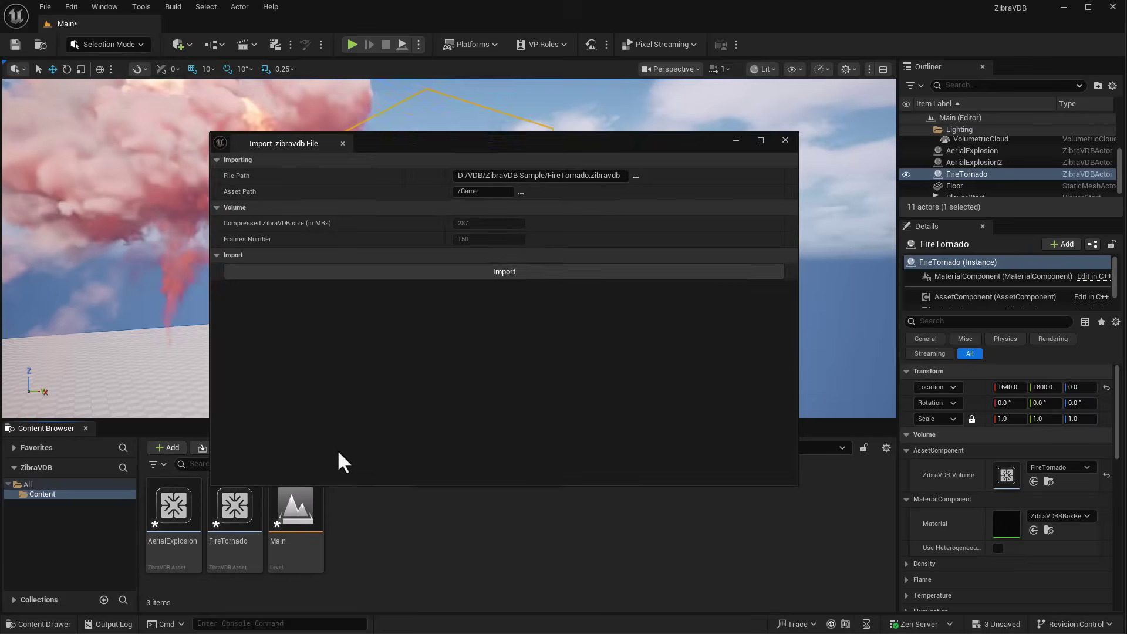
click(635, 176)
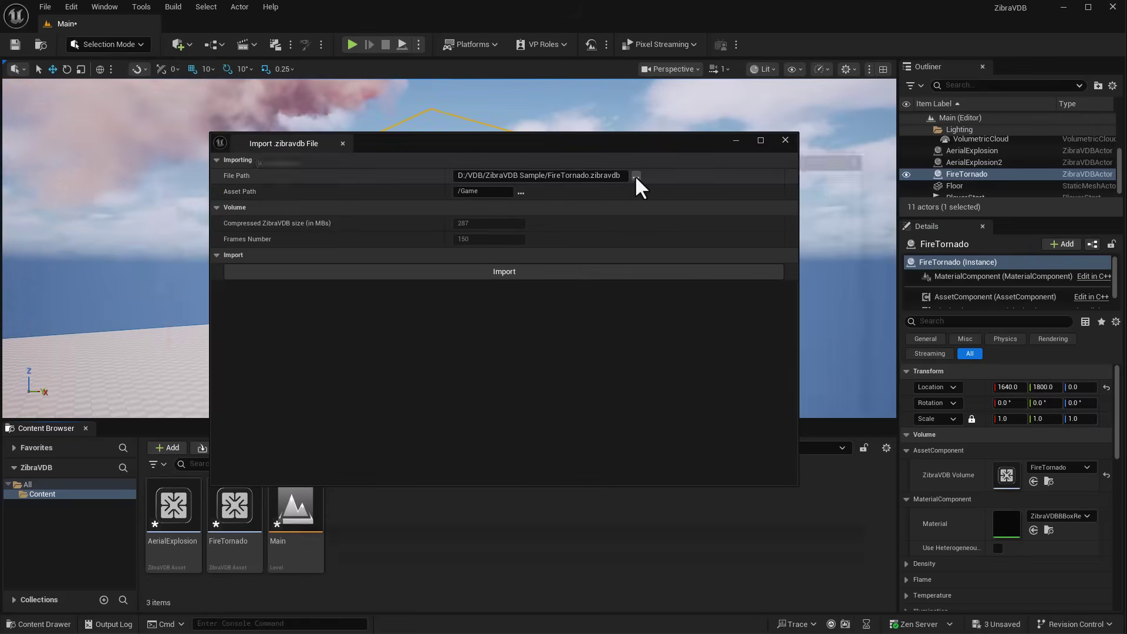
click(429, 165)
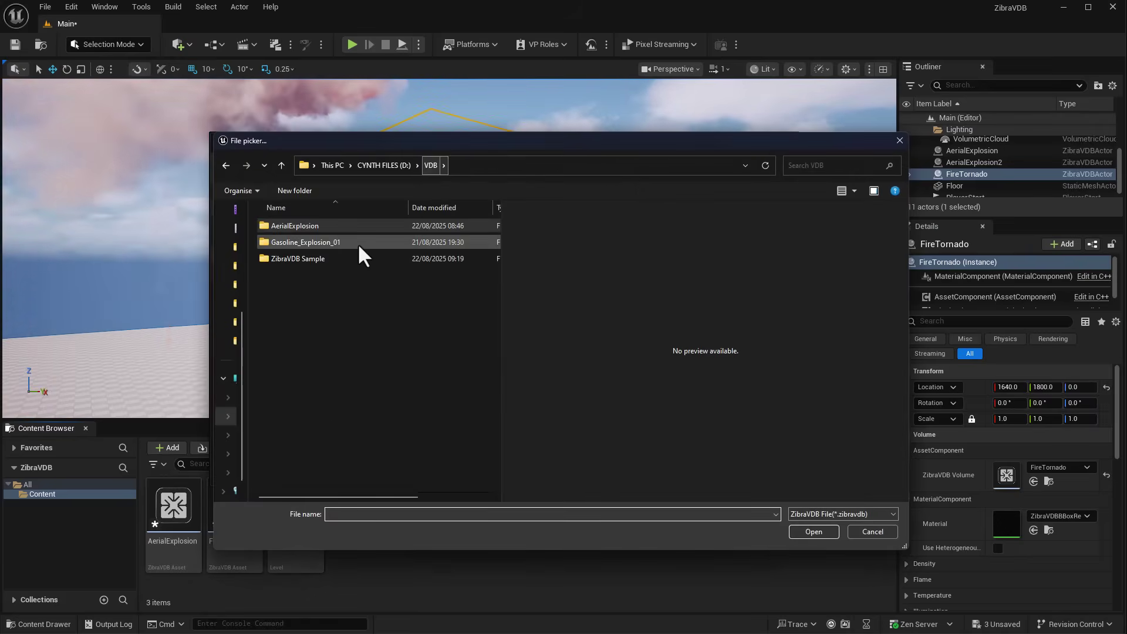
click(323, 256)
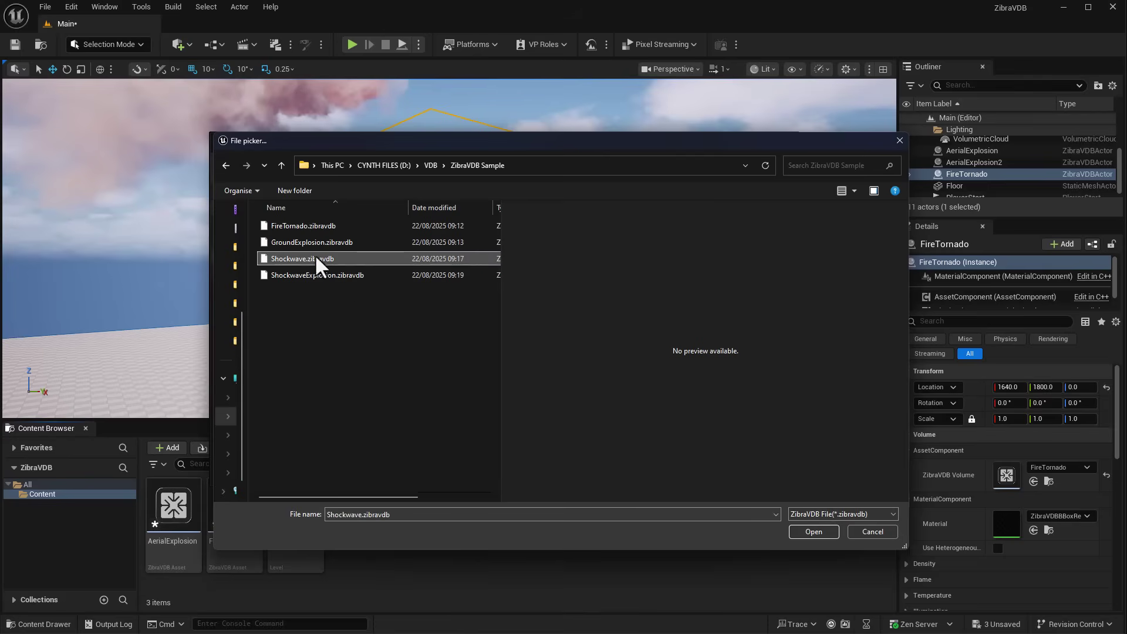
click(812, 531)
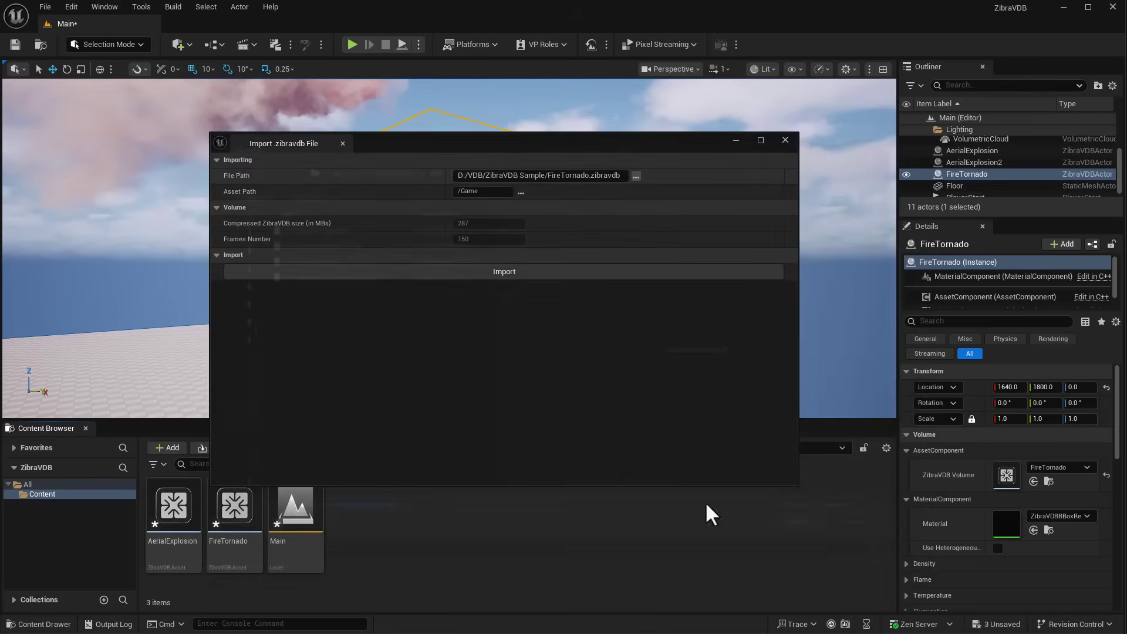
click(535, 271)
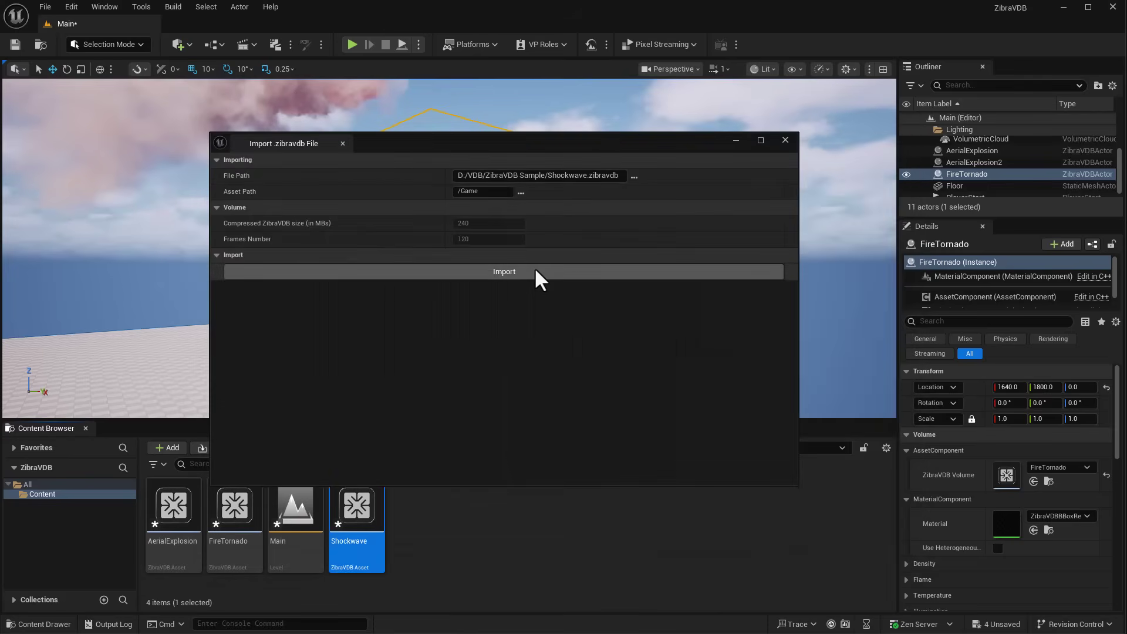
click(736, 141)
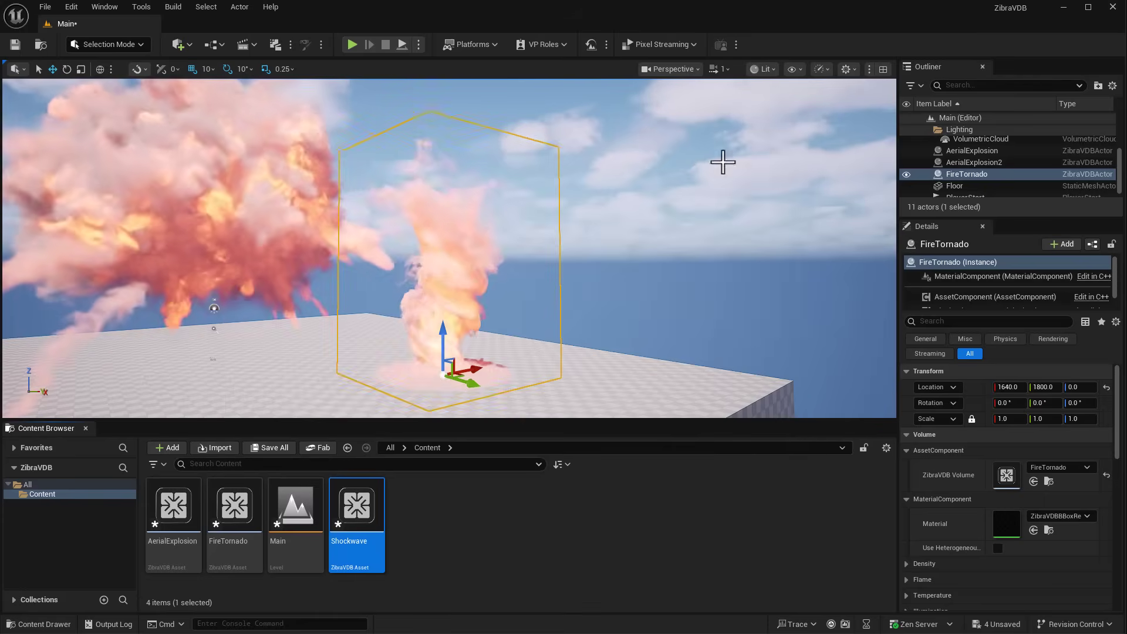
- Place the Shockwave asset on the floor beside the fire tornado, at about X -270, Y 1130, Z 160
drag(357, 505, 257, 321)
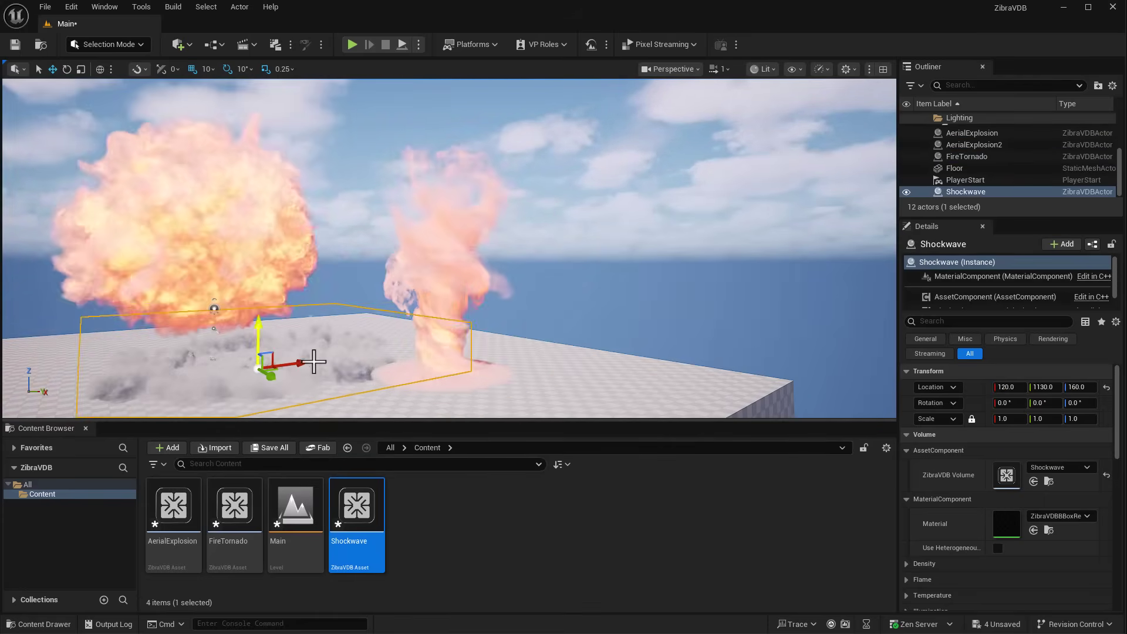
drag(302, 360, 247, 368)
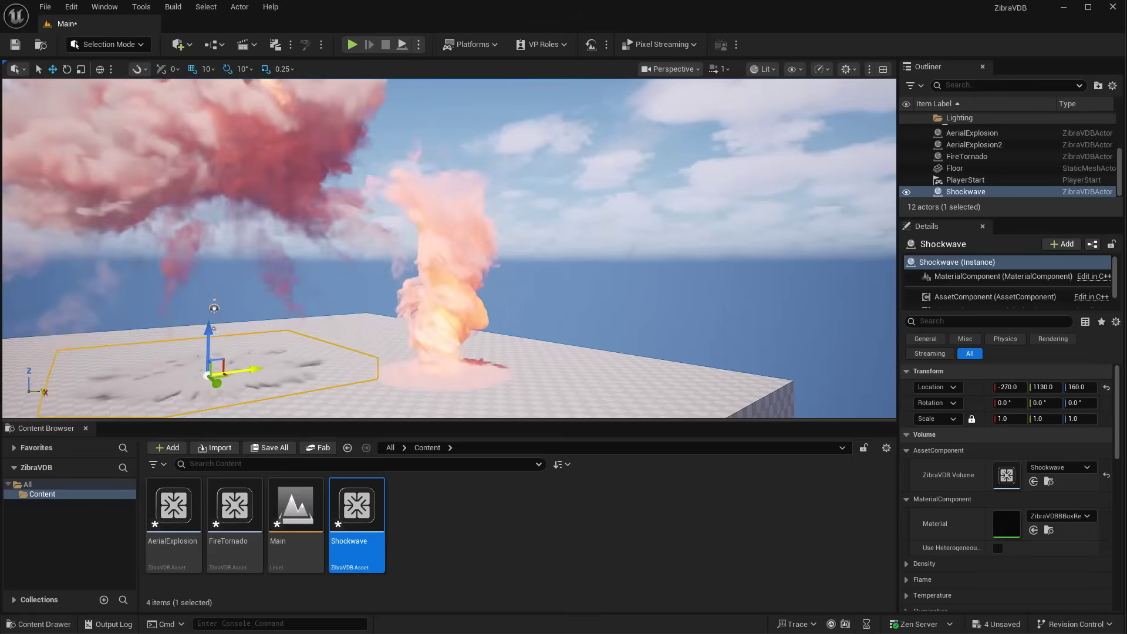
alt+drag(214, 307, 463, 293)
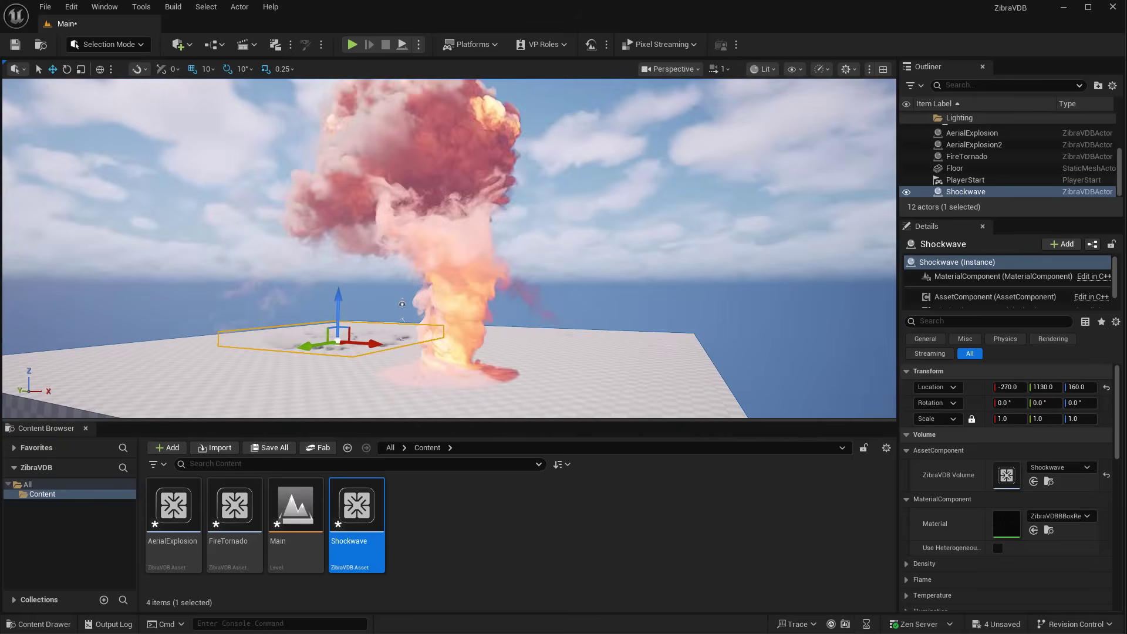
- Open the AerialExplosion asset, examine its channel assignments, channel names, size details and import settings, and close it
click(172, 508)
double_click(172, 507)
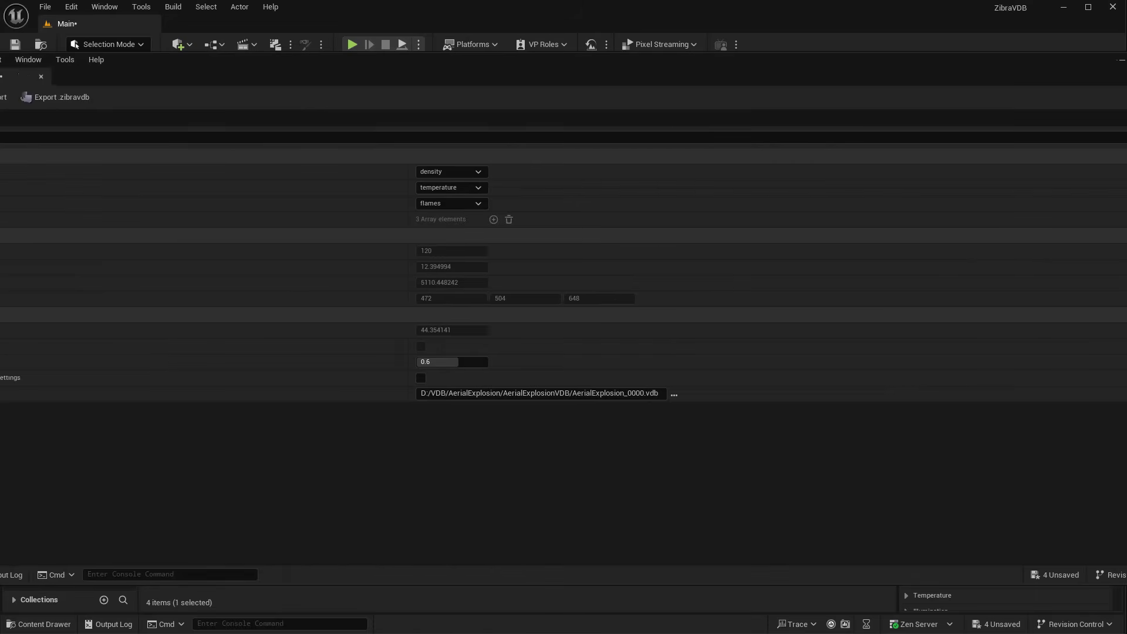
drag(478, 68, 379, 62)
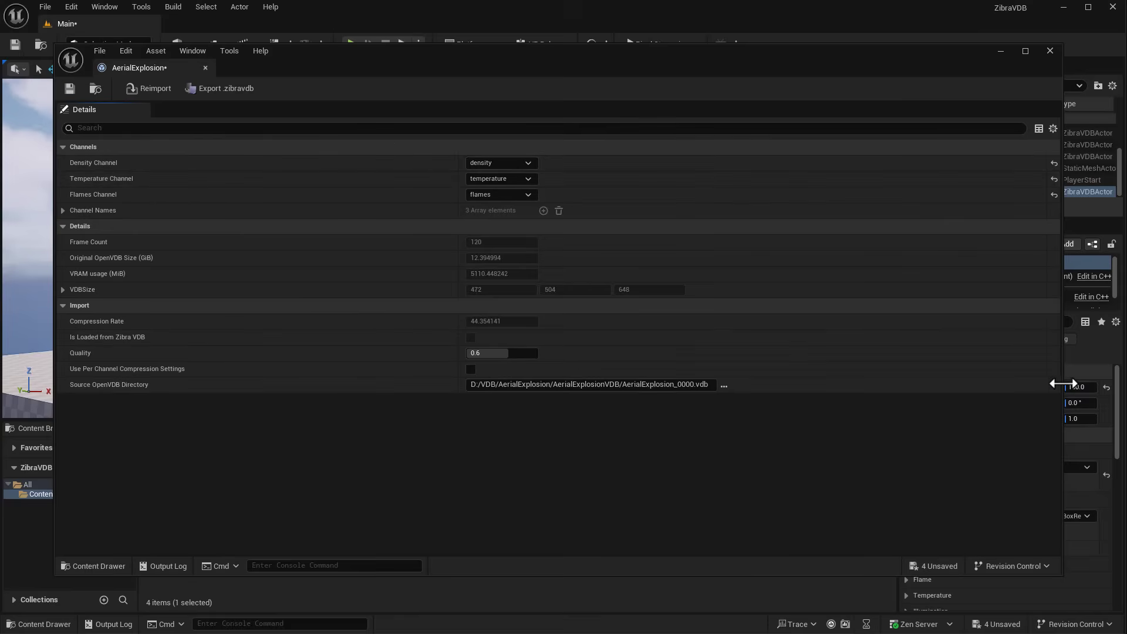
drag(1062, 384, 699, 382)
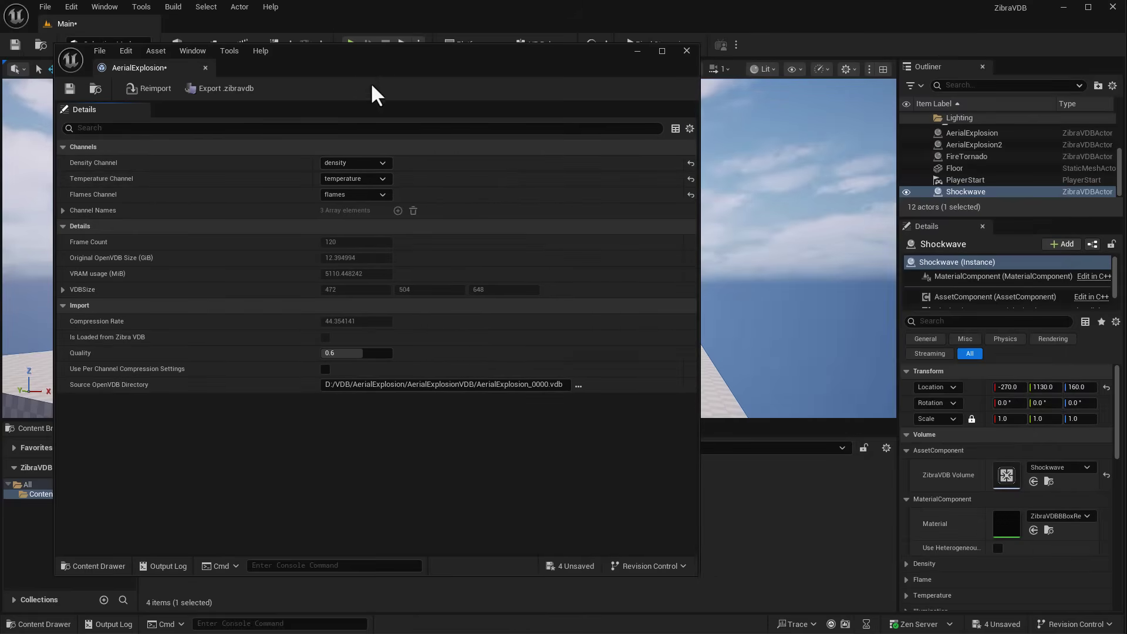
drag(385, 66, 825, 62)
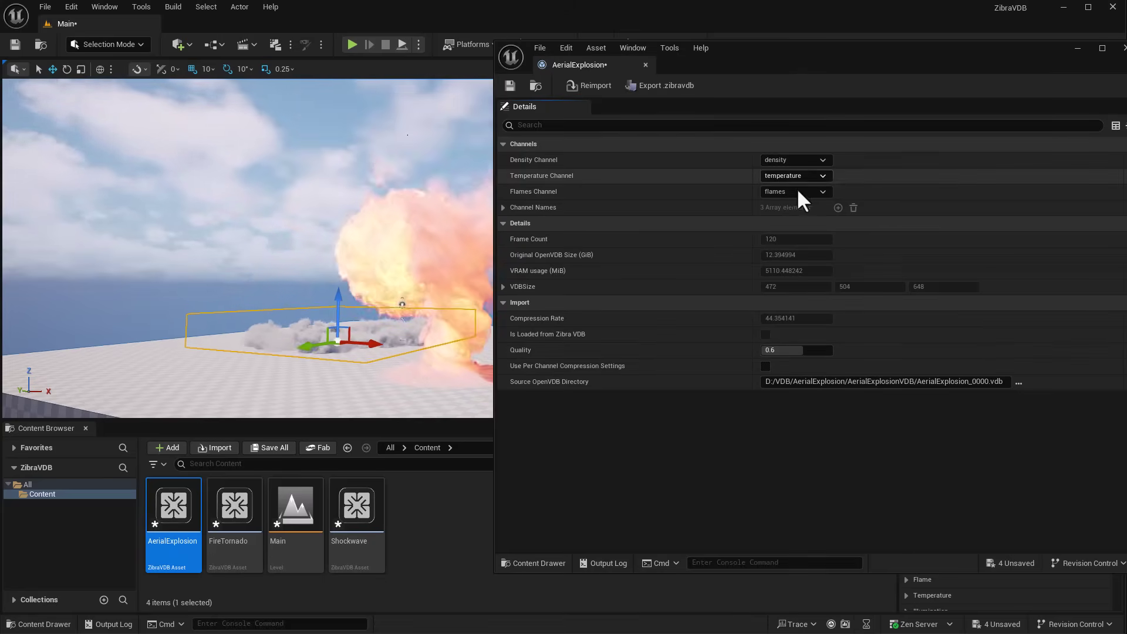
click(502, 209)
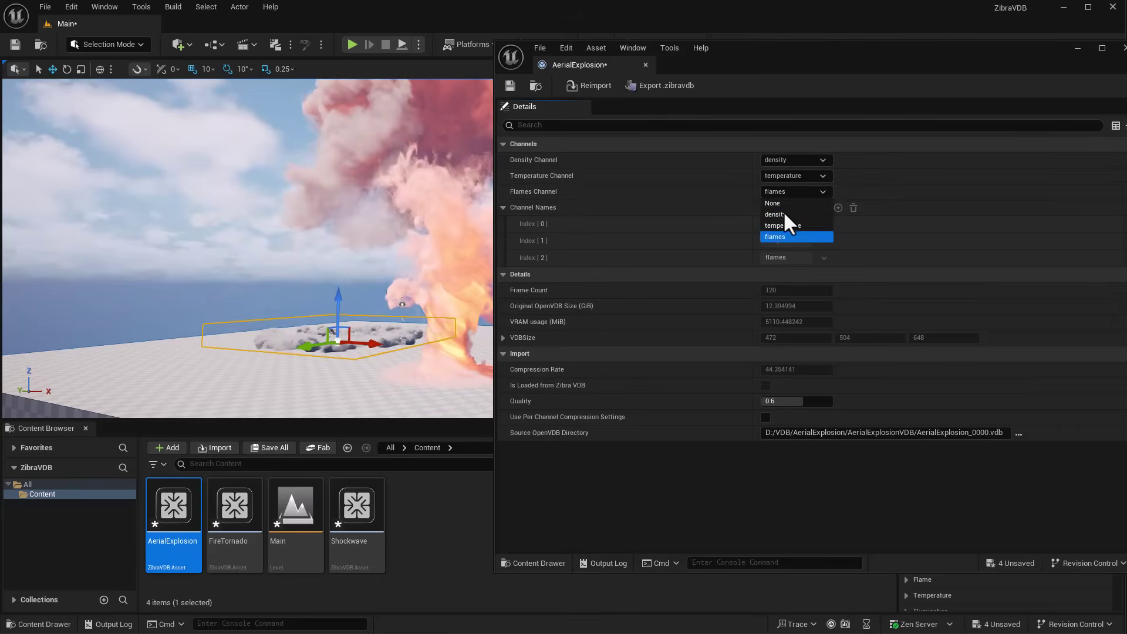
click(810, 164)
click(815, 163)
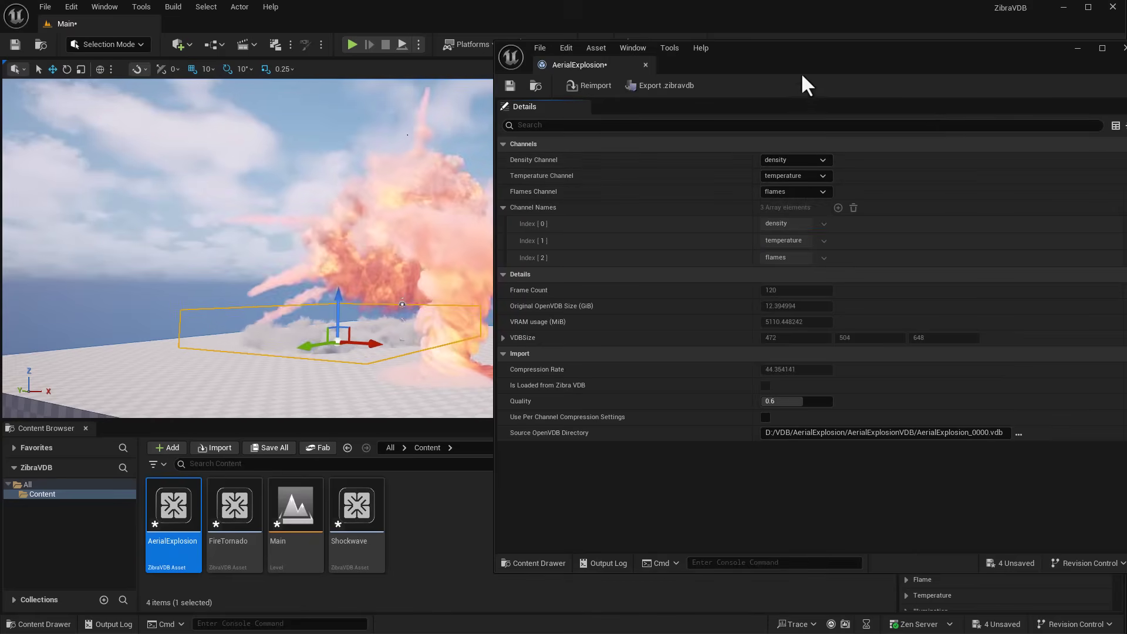
drag(735, 76, 498, 88)
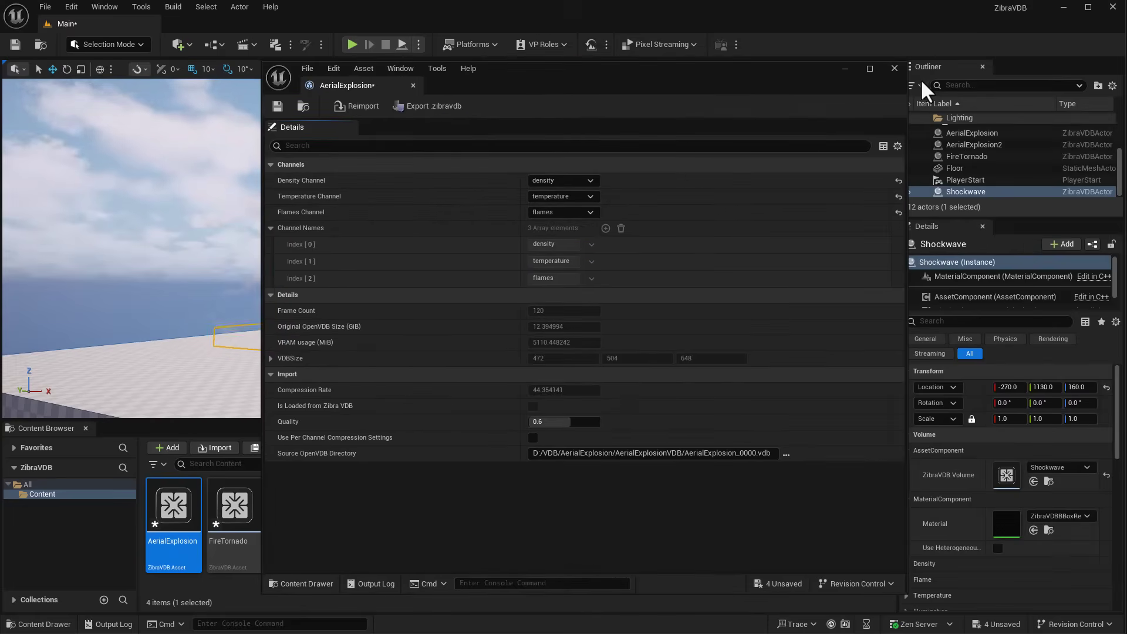
click(893, 69)
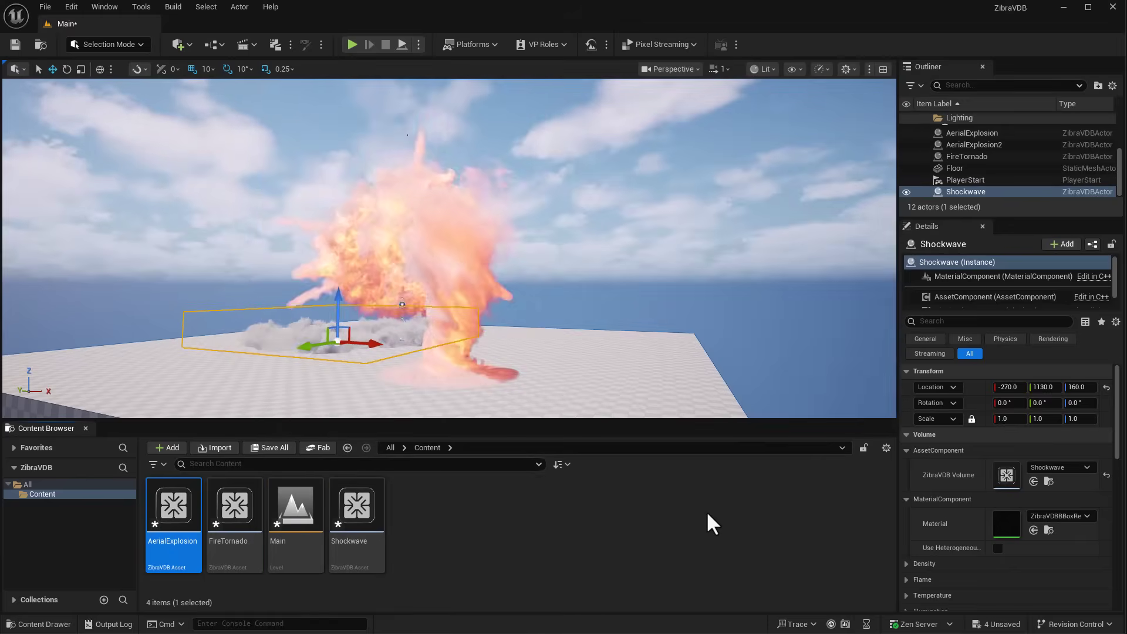
- Import and compress the VDB sequence starting with embergen_gasoline_explosion_a_0.vdb from D:/VDB/Gasoline_Explosion_01/Gasoline_Explosion_01 into /Game
click(706, 510)
click(141, 7)
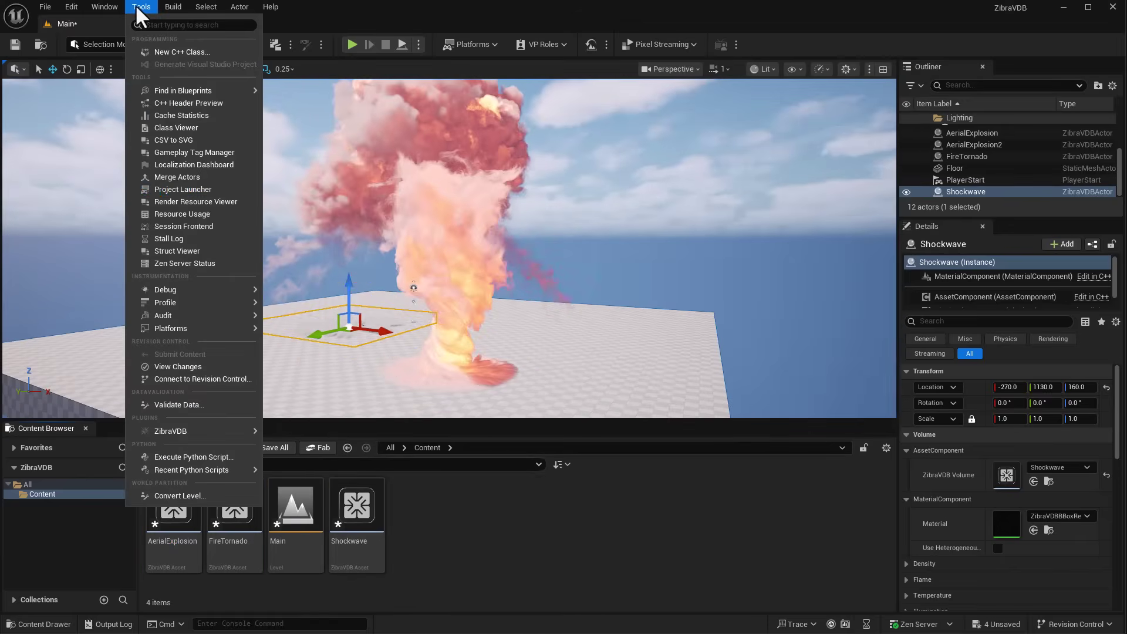
mouse_move(186, 433)
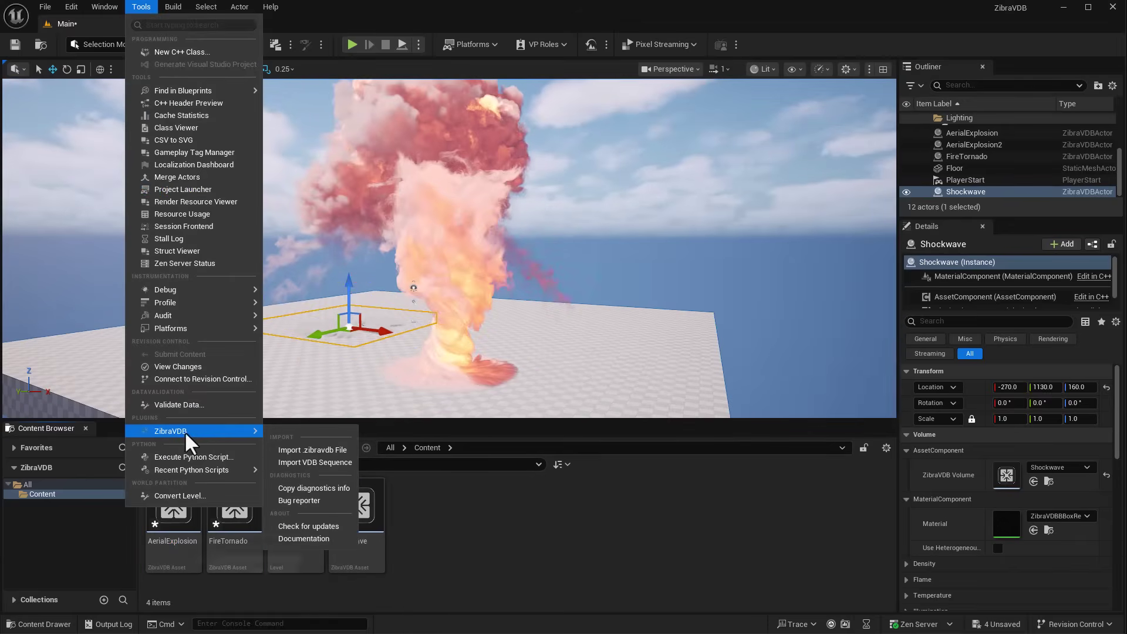
click(343, 462)
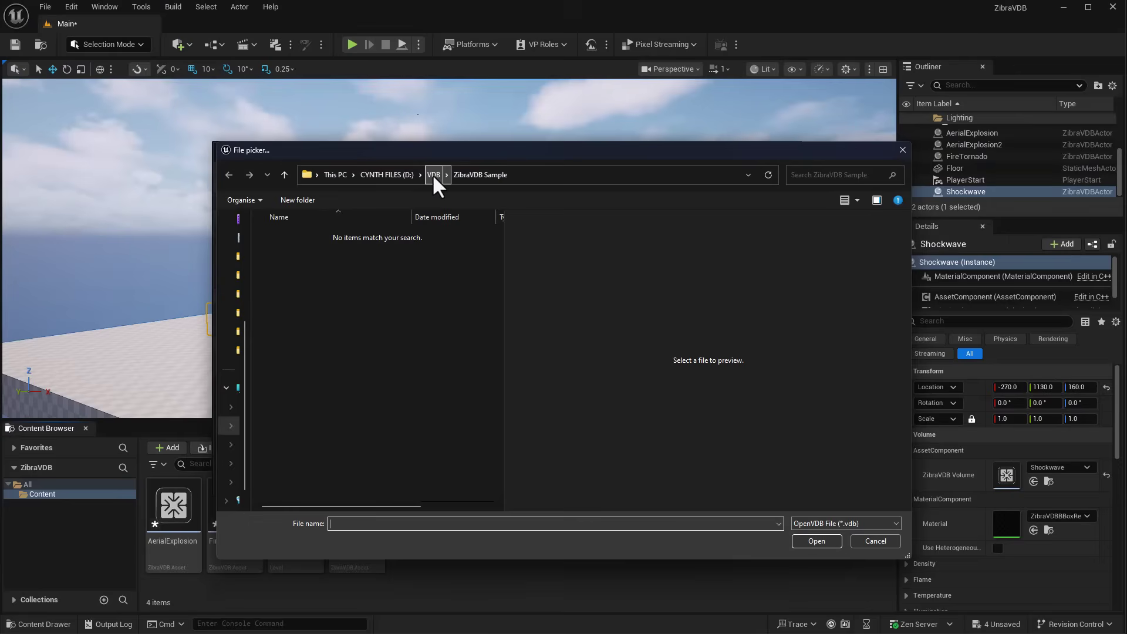
click(433, 175)
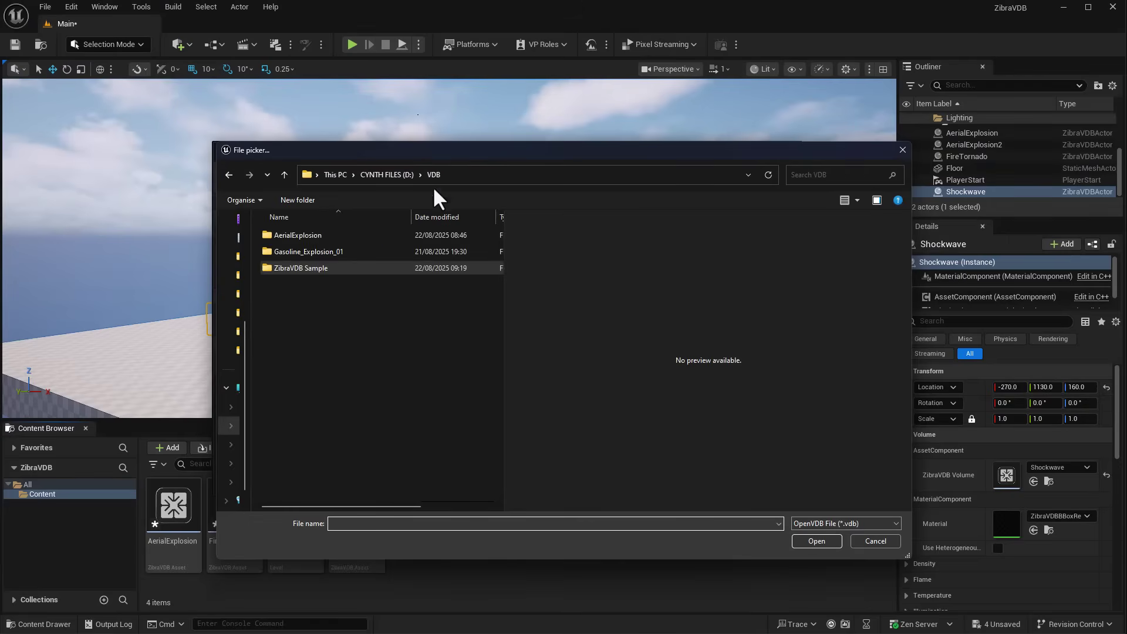
double_click(306, 254)
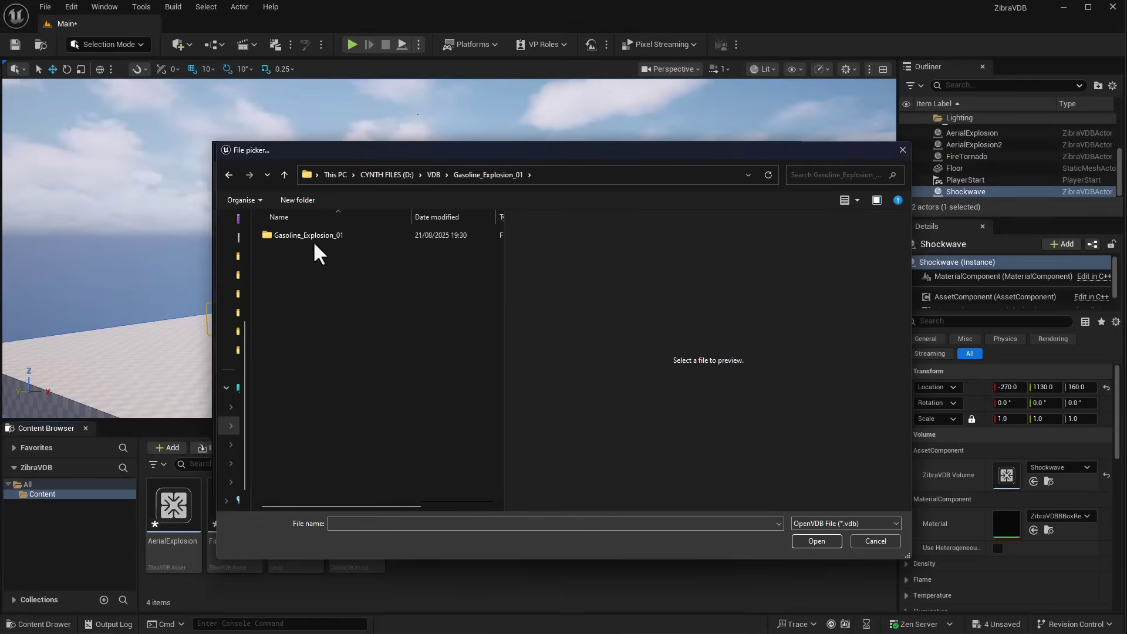
click(319, 235)
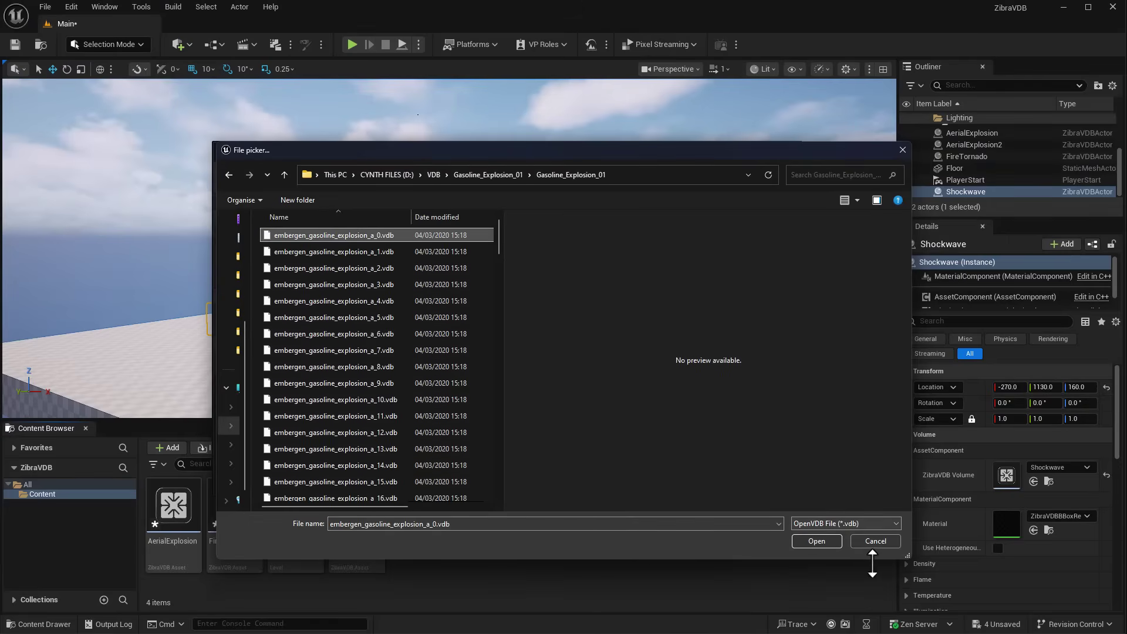
click(817, 540)
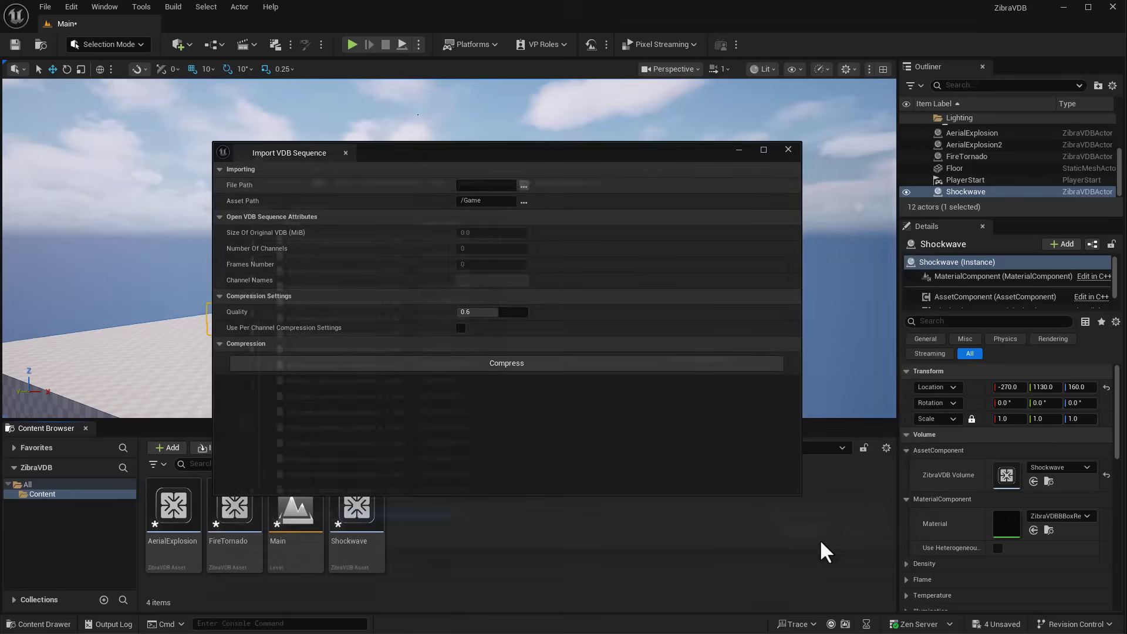
click(496, 370)
click(494, 364)
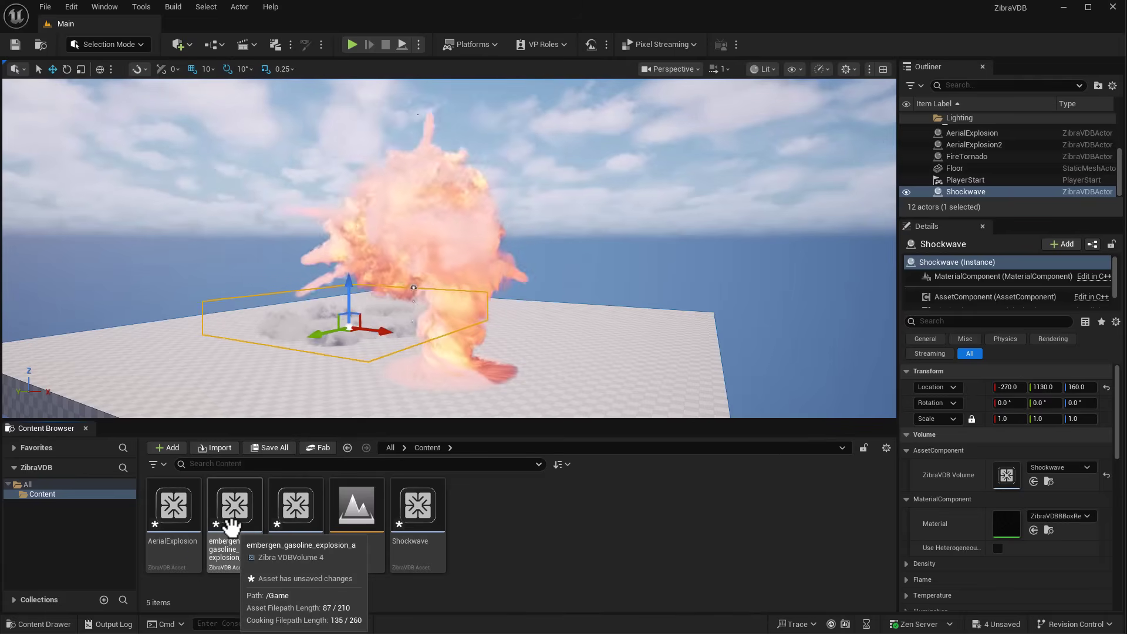
- Place the embergen_gasoline_explosion_a asset on the floor beside the fire tornado, at about X 2940, Y 1830, Z 0
drag(231, 525, 502, 387)
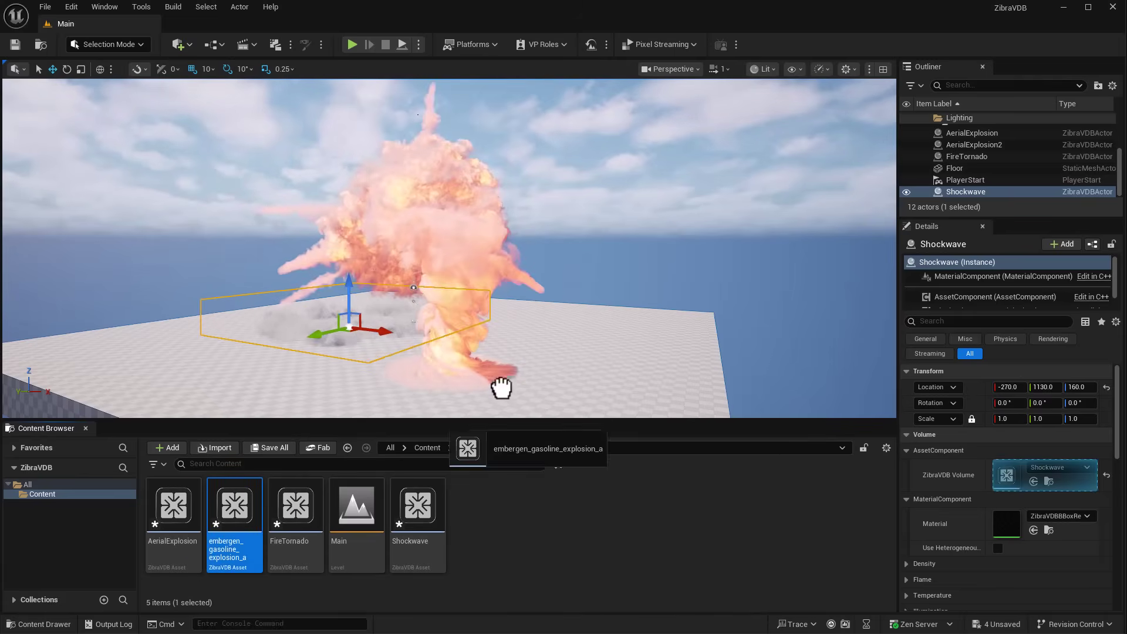
drag(582, 374, 582, 373)
click(581, 373)
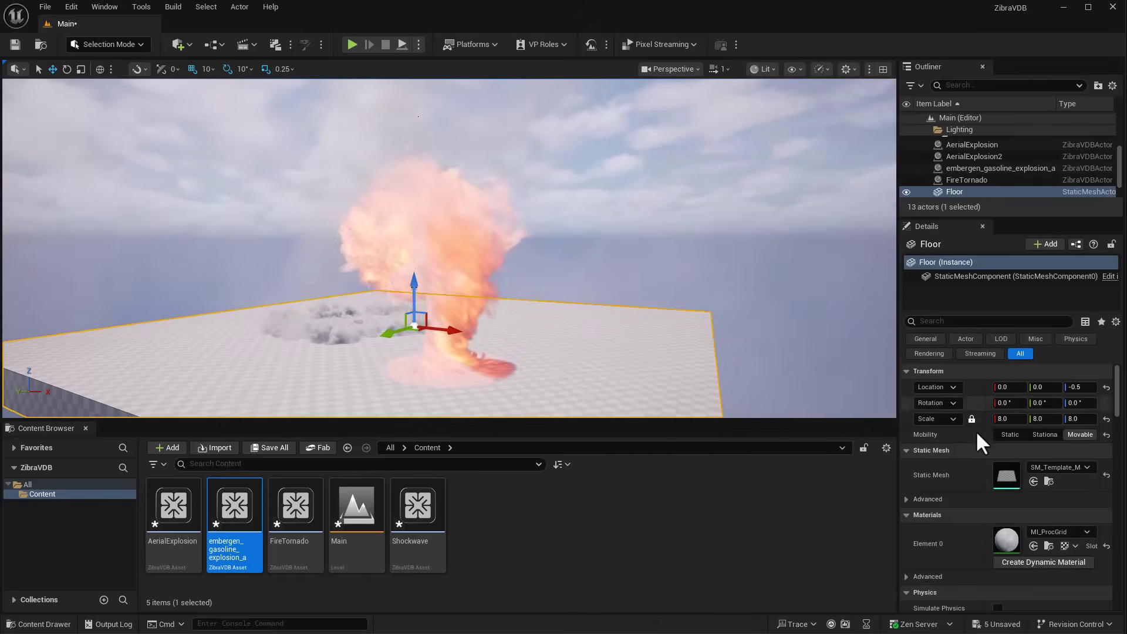
- Select the embergen_gasoline_explosion_a actor and scale it uniformly to 0.1
click(1003, 422)
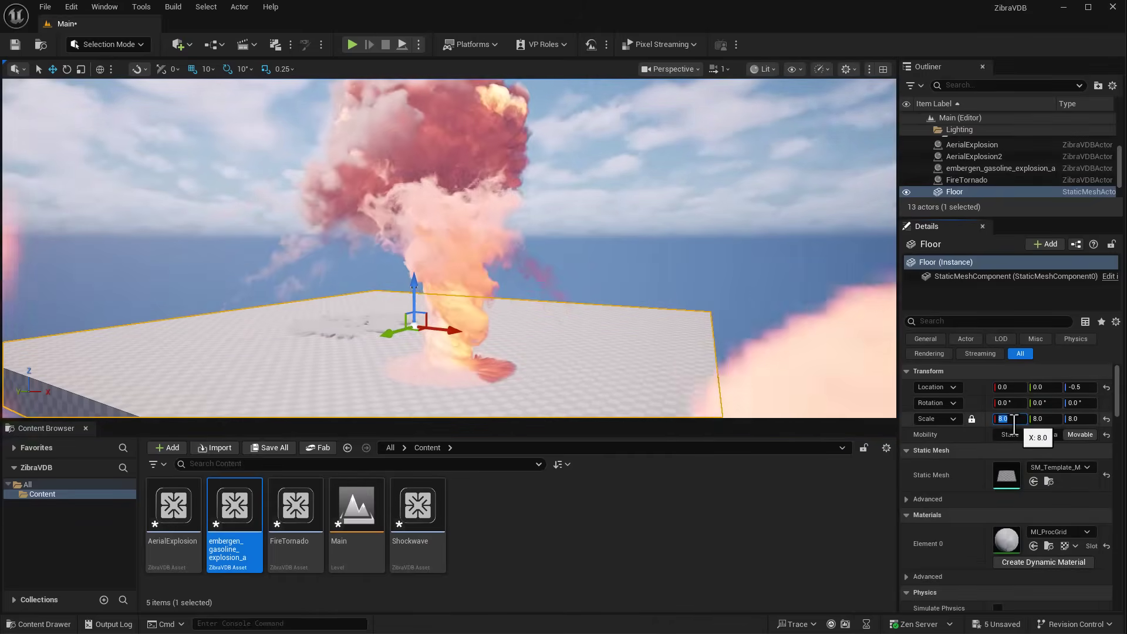
click(461, 285)
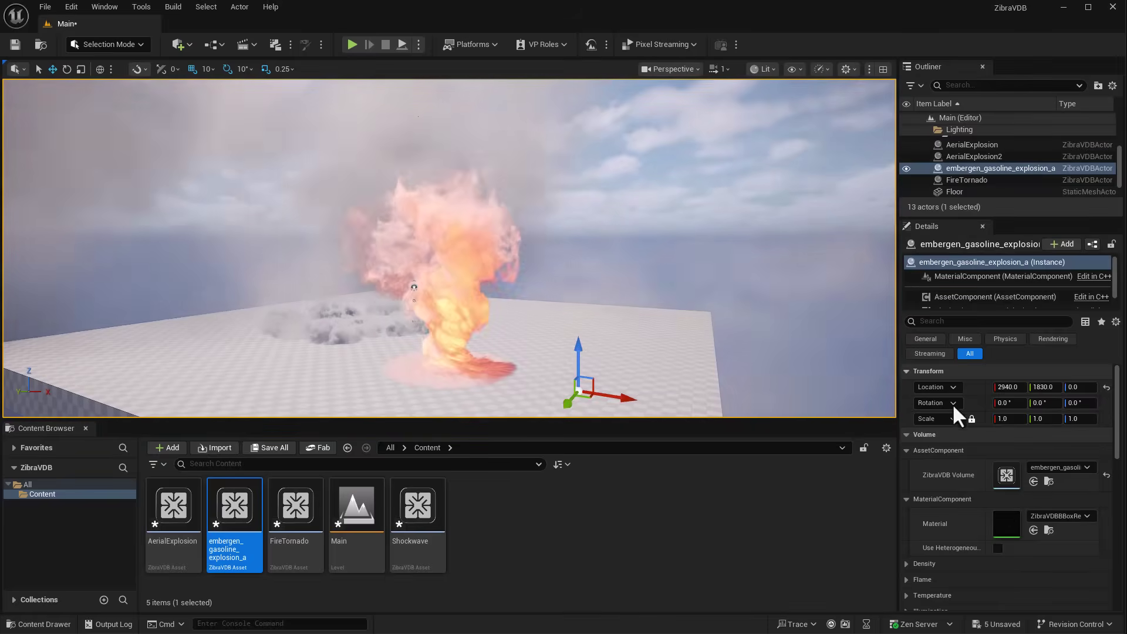
click(1013, 418)
text(0)
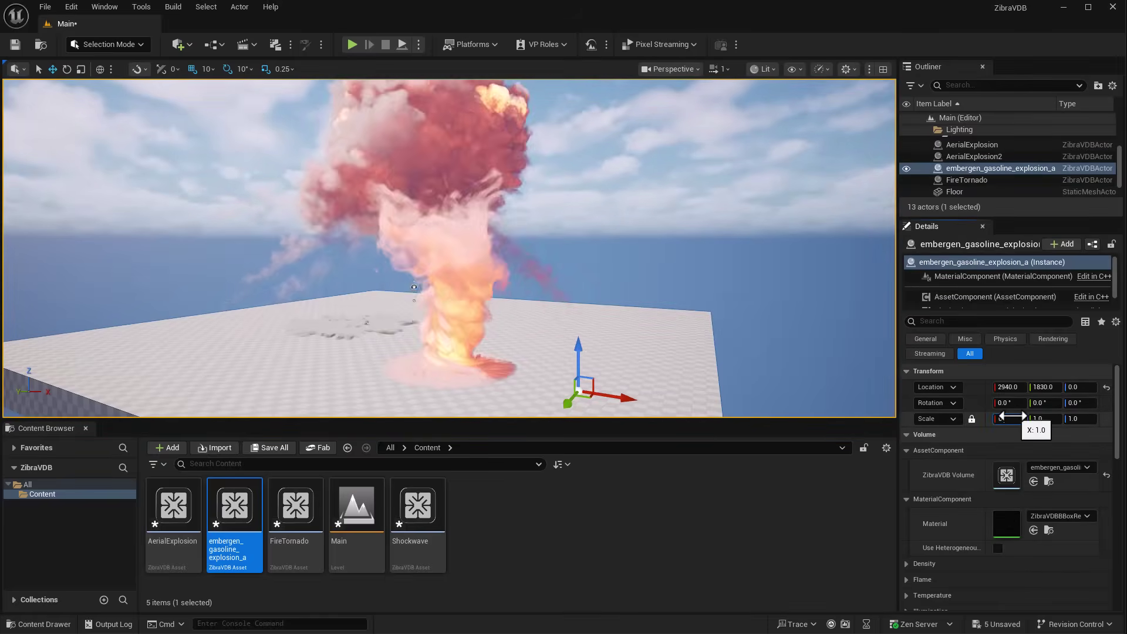
text(.1)
key(Return)
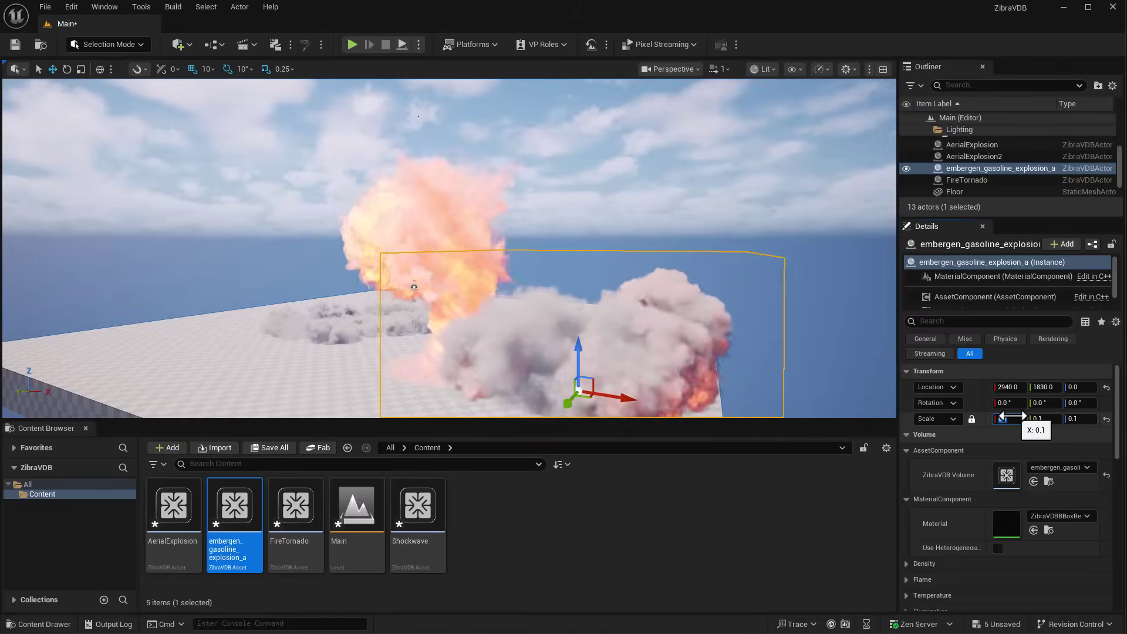
- Raise the embergen_gasoline_explosion_a actor to about Z 1760 so its explosion sits on the floor beside the fire tornado
scroll(570, 336, down, 3)
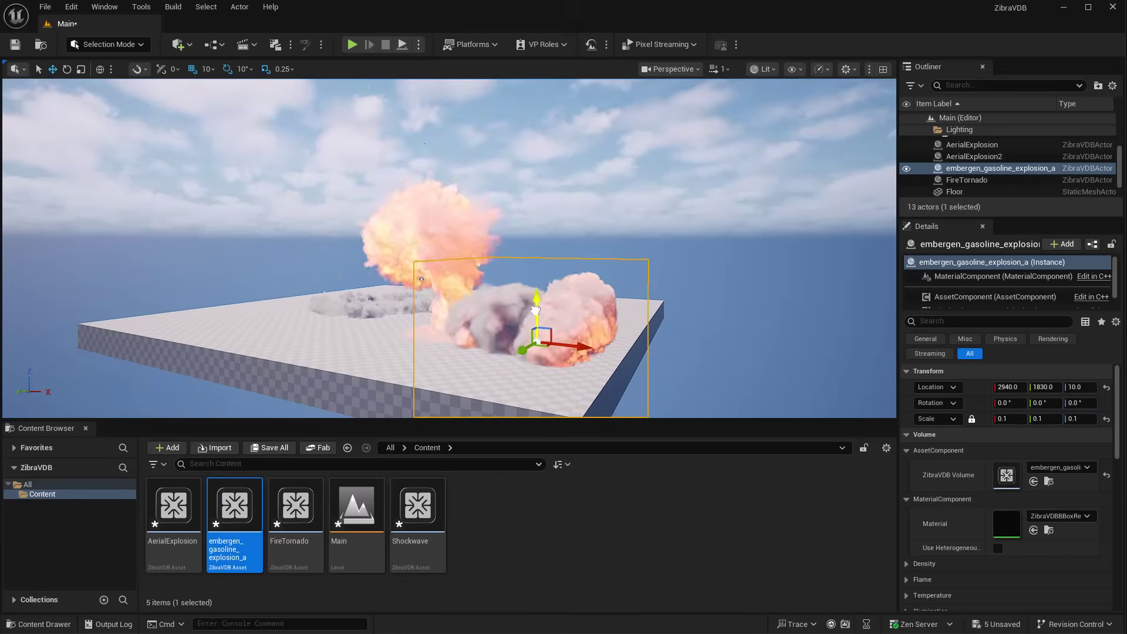
alt+drag(597, 287, 399, 291)
drag(338, 233, 356, 161)
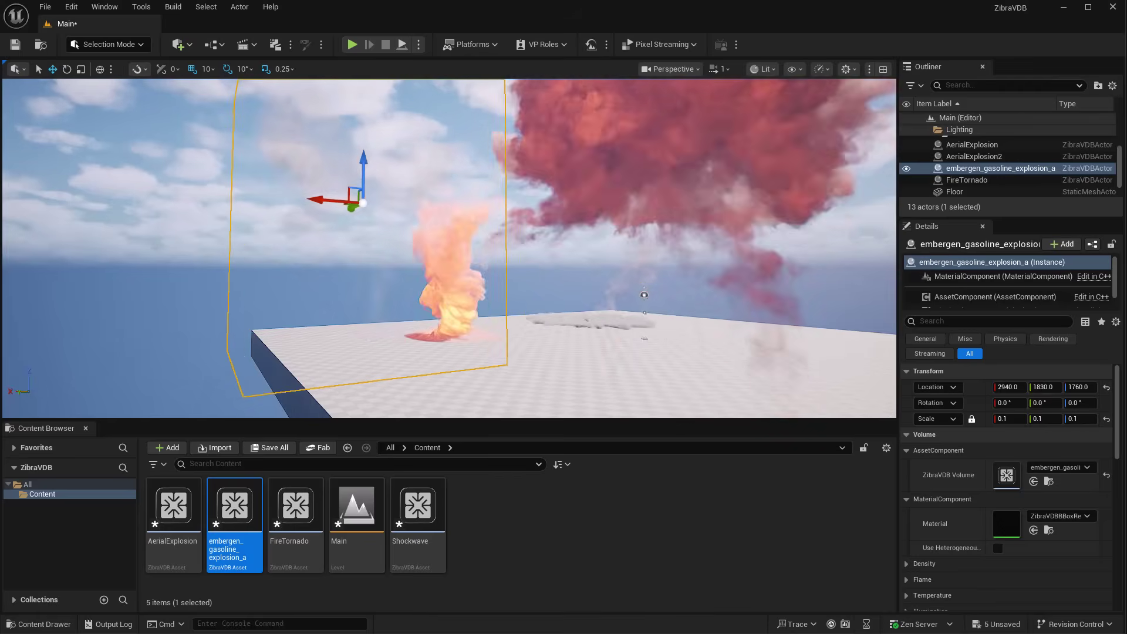
click(530, 538)
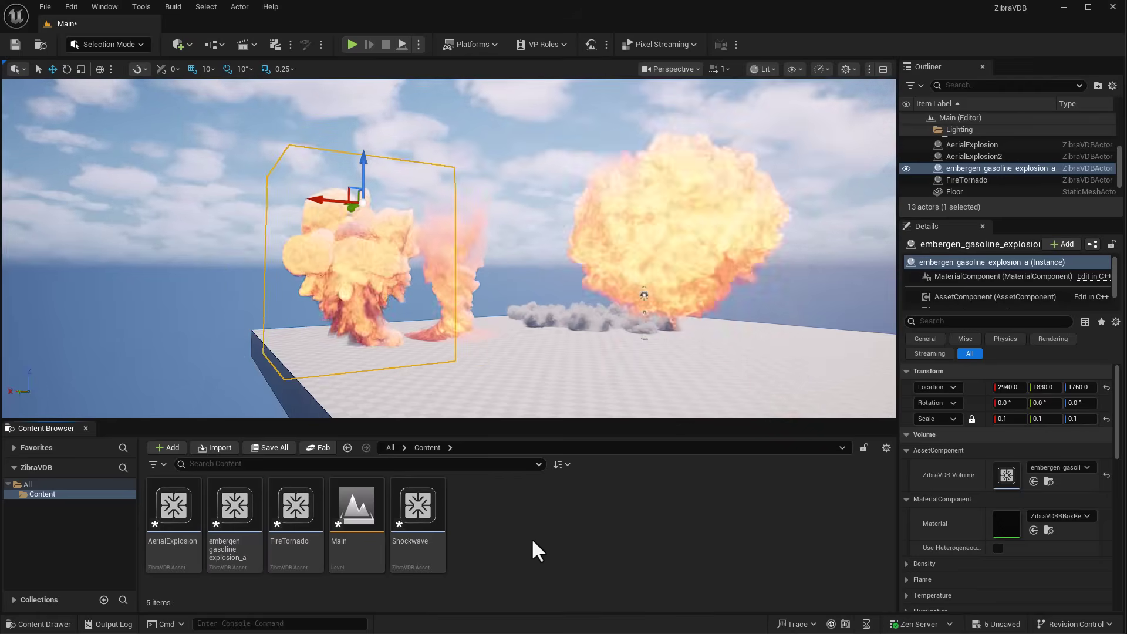
- Save the level and imported assets, and check the .uasset file sizes in the ZibraVDB project's Content folder before dismissing its window
key(ctrl+s)
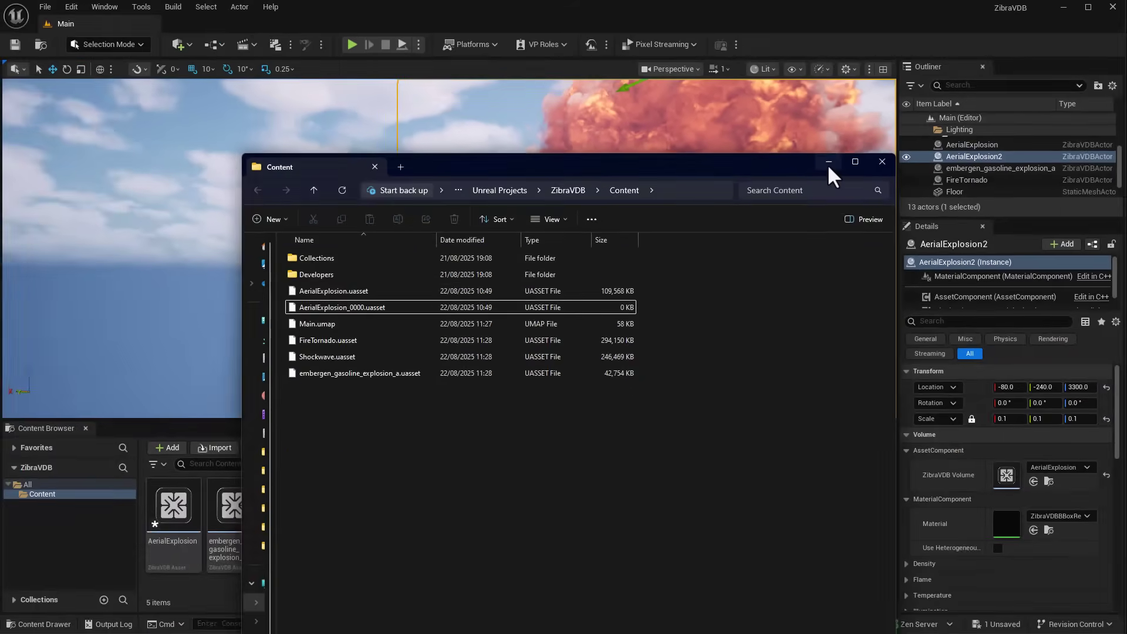
click(872, 188)
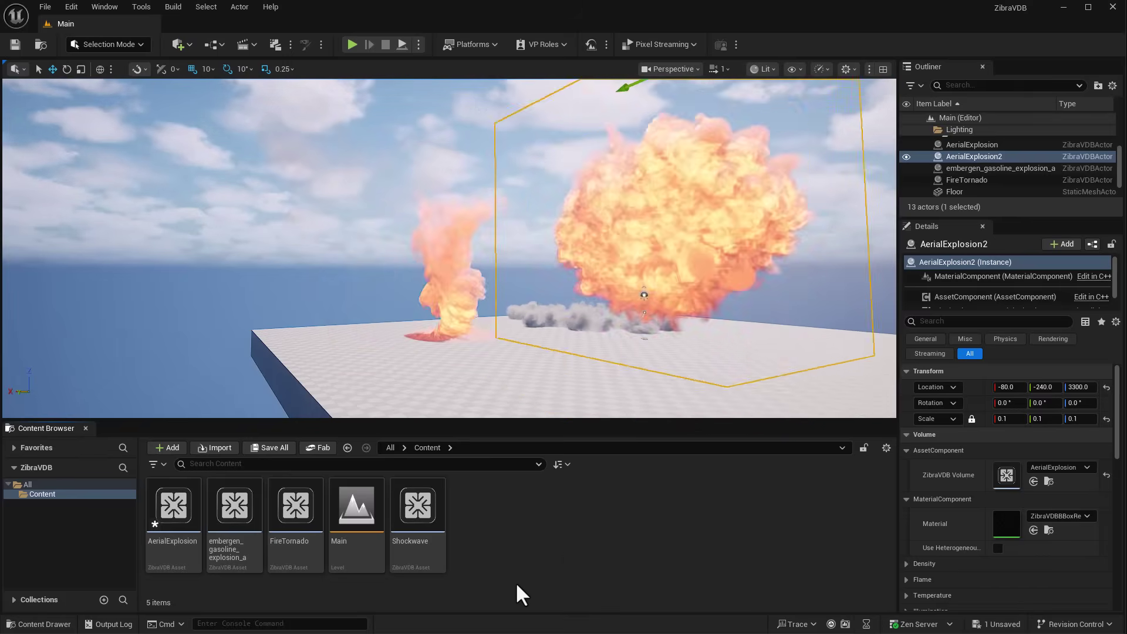
alt+drag(448, 350, 463, 350)
scroll(517, 260, up, 5)
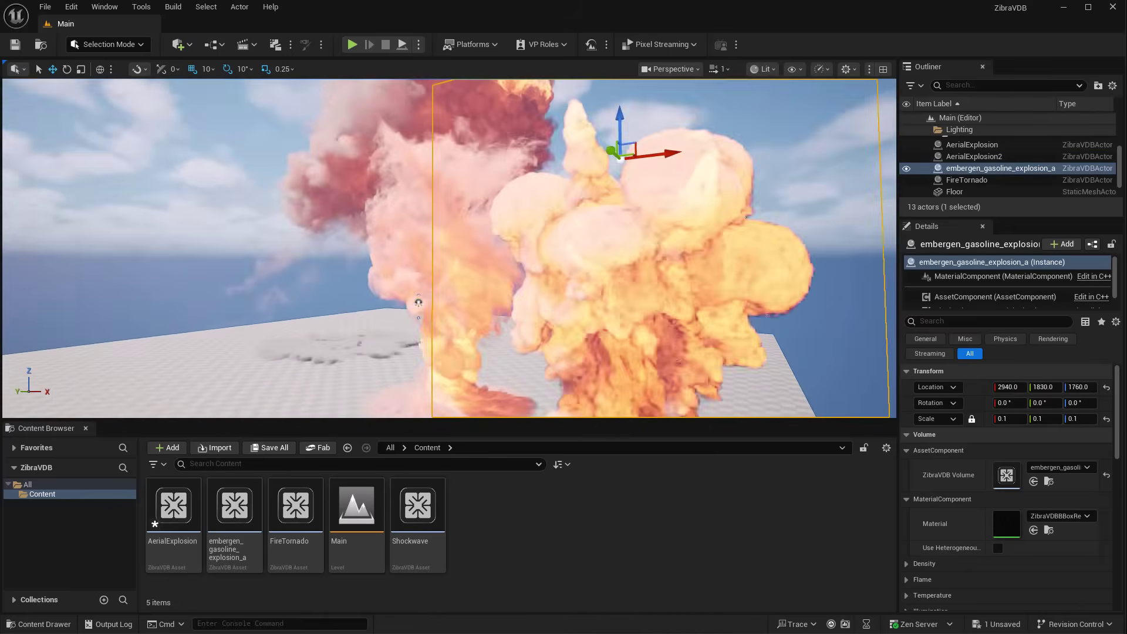
alt+drag(421, 193, 459, 248)
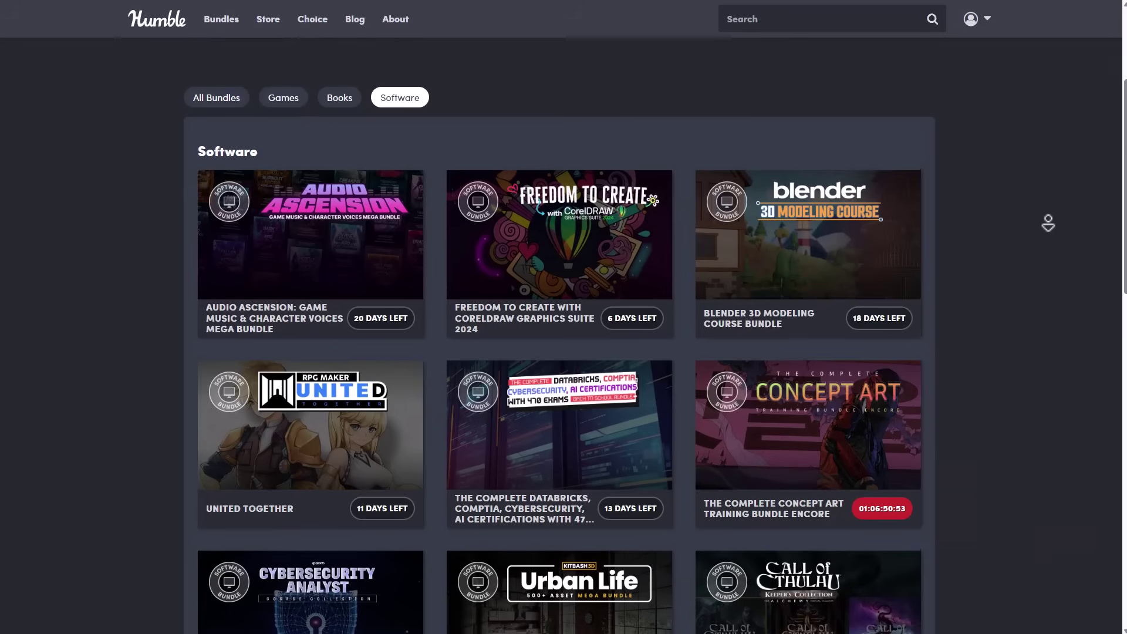
- Switch to the Humble Bundle website and examine the Blender 3D Modeling Course, Complete Concept Art Training and KitBash3D Urban Life software bundles
scroll(563, 352, down, 3)
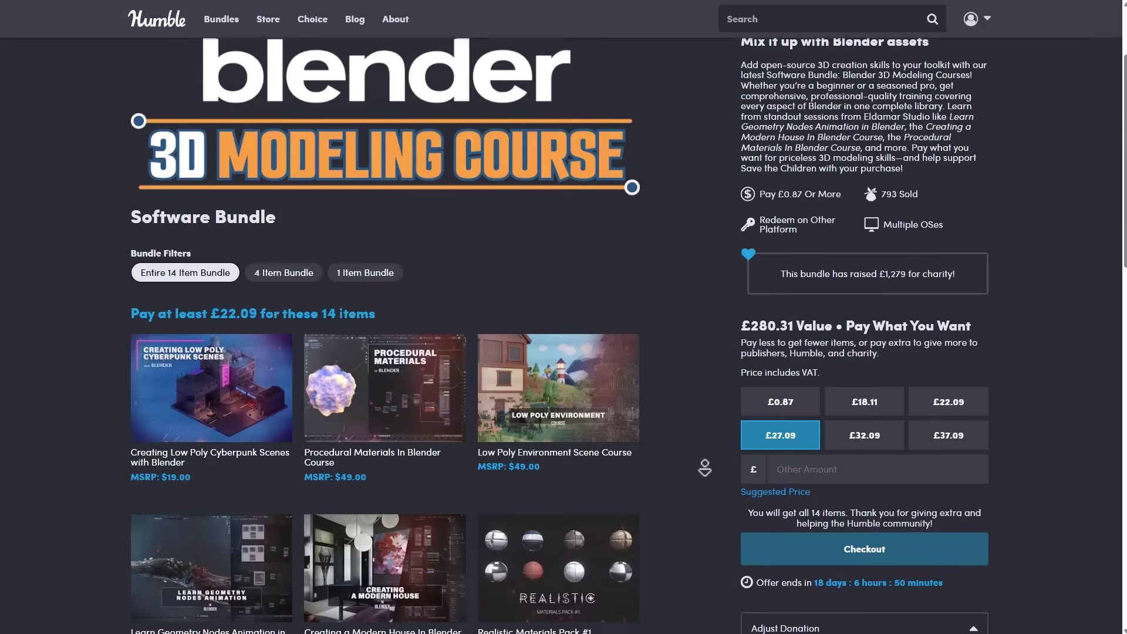
scroll(704, 464, down, 3)
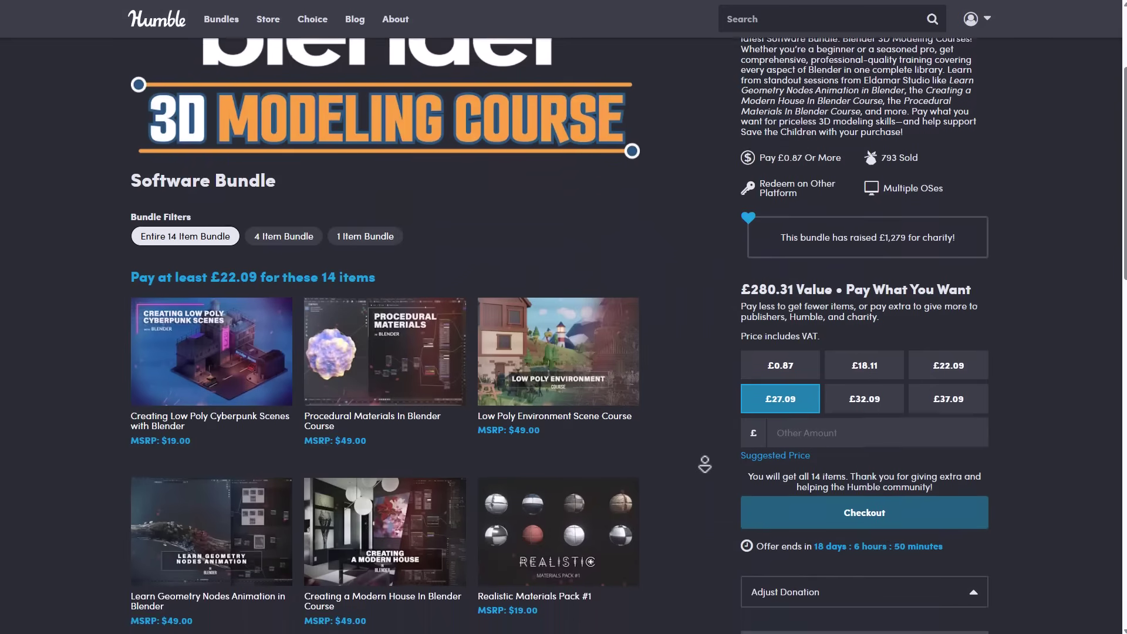
scroll(704, 464, down, 3)
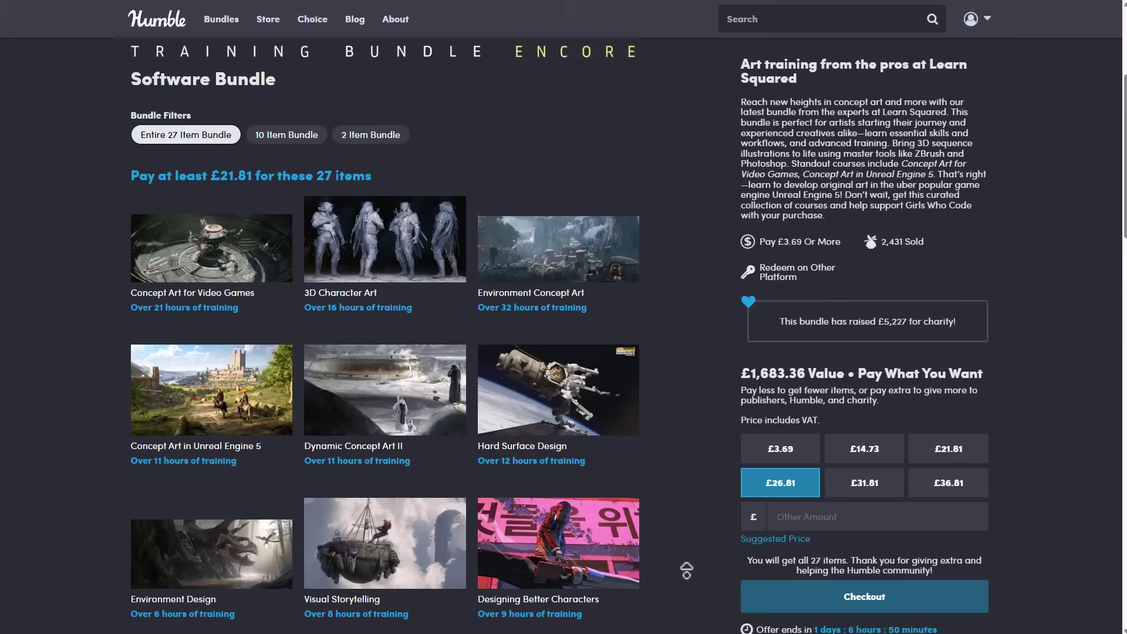
scroll(686, 570, up, 3)
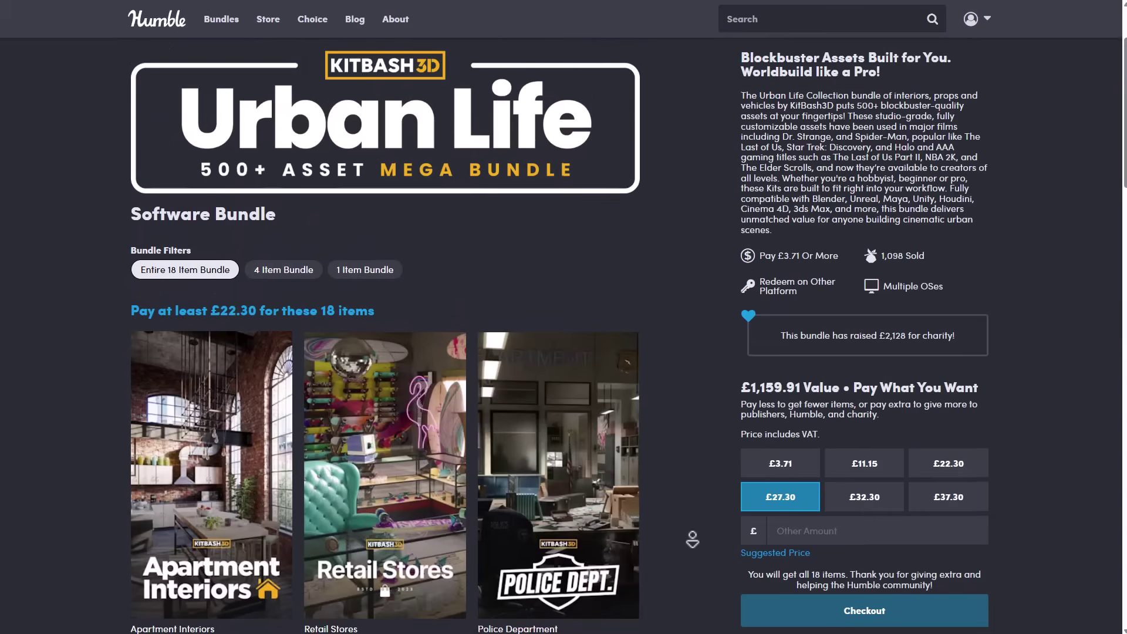
scroll(693, 540, down, 2)
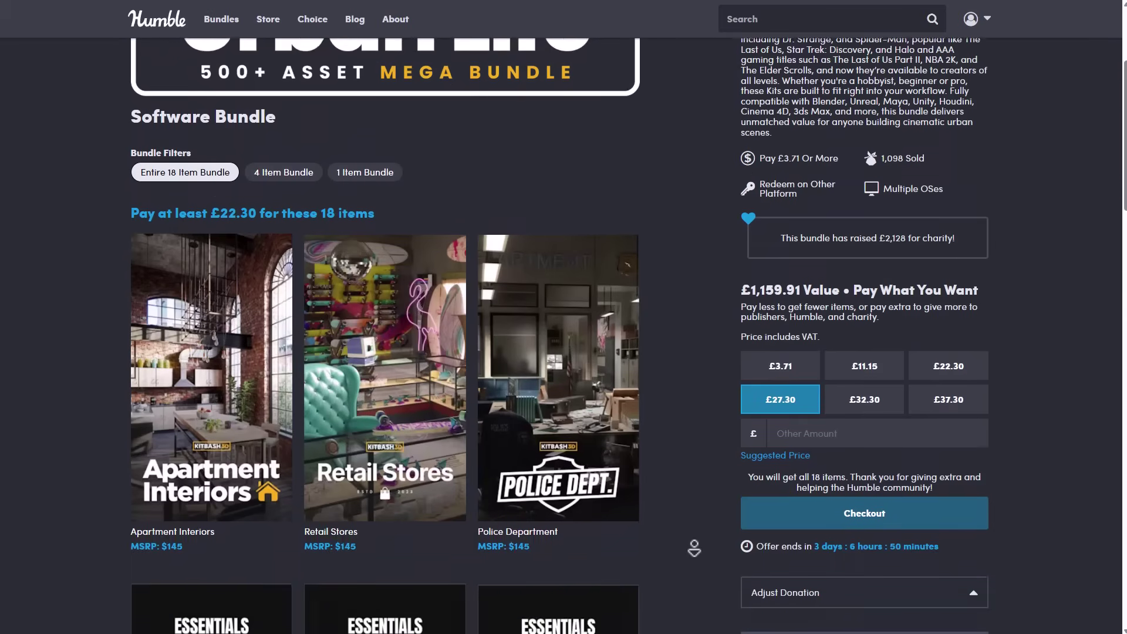
scroll(694, 547, down, 3)
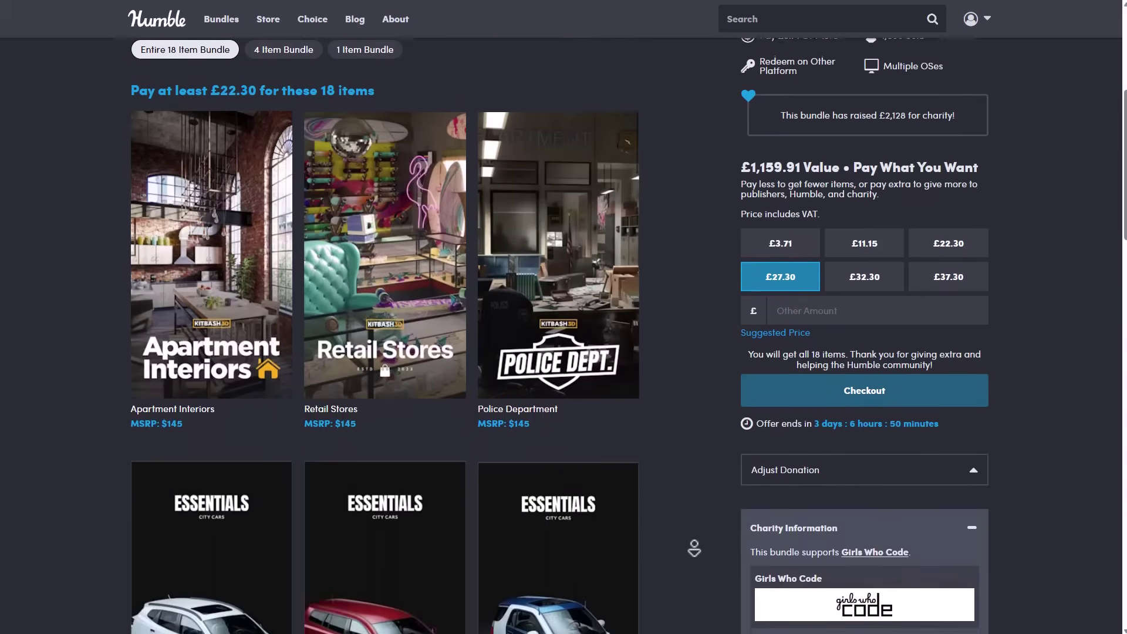